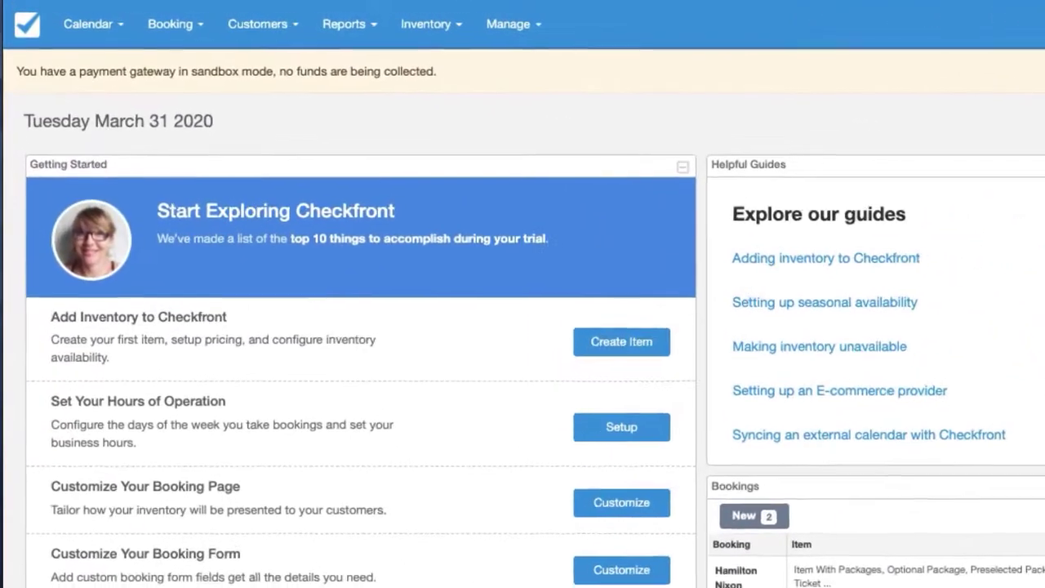
Step: Set the E-Commerce deposit taken at booking to 0% and save, then go to Setup
left_click(388, 25)
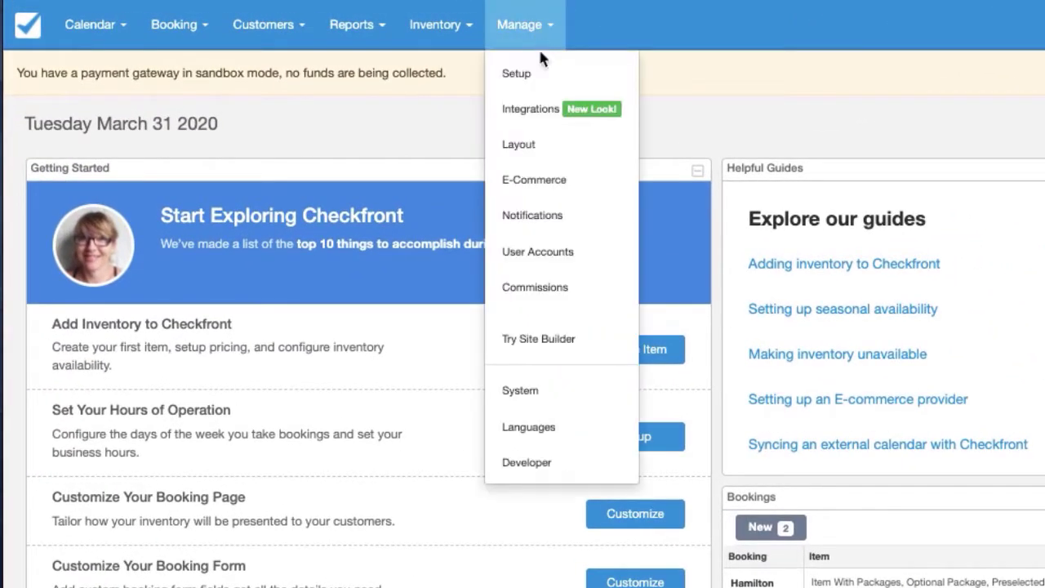
left_click(534, 180)
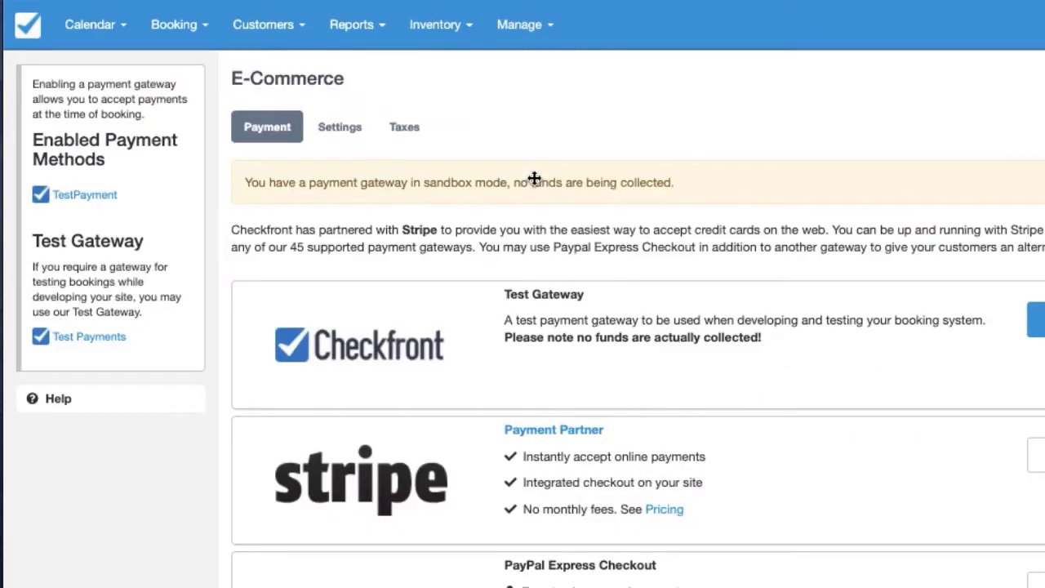
left_click(340, 130)
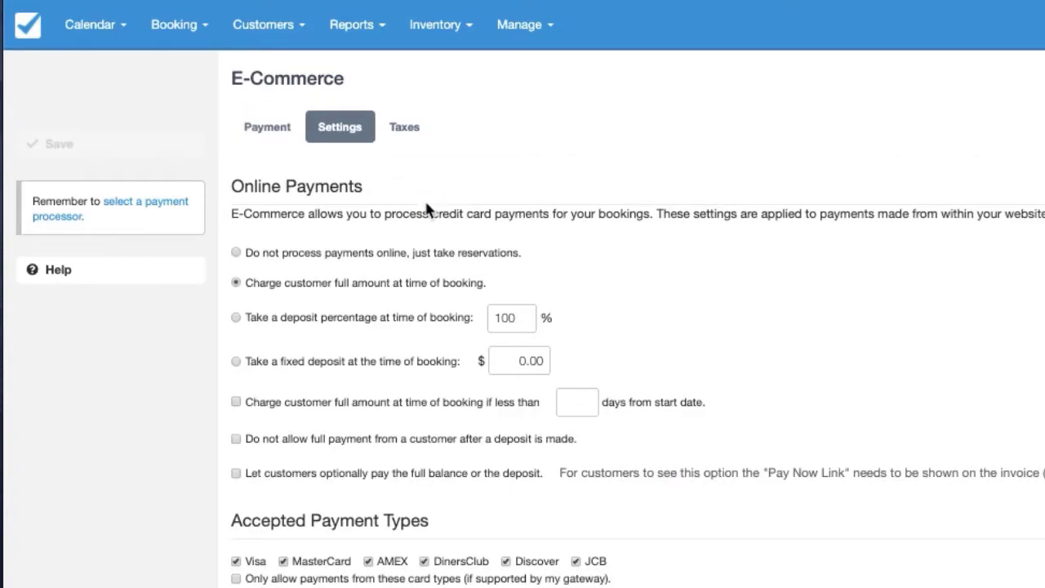
left_click(384, 327)
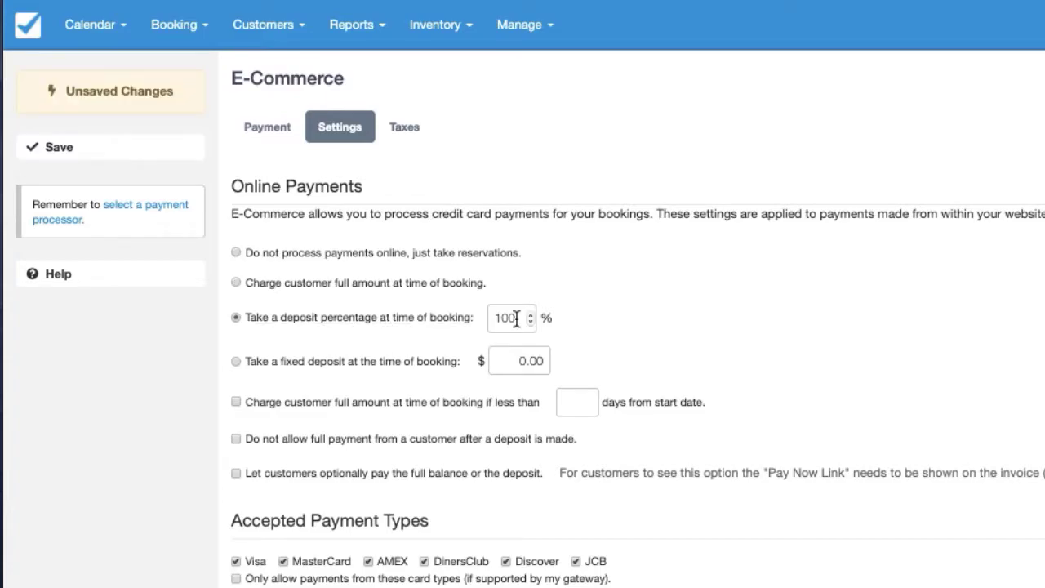
left_click(515, 319)
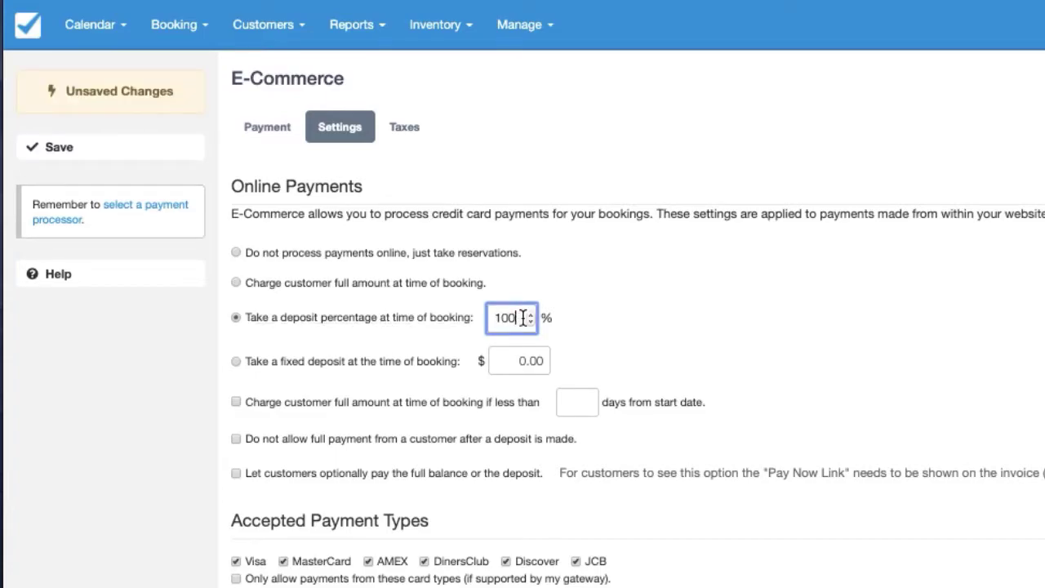
double_click(513, 319)
type("0")
left_click(154, 157)
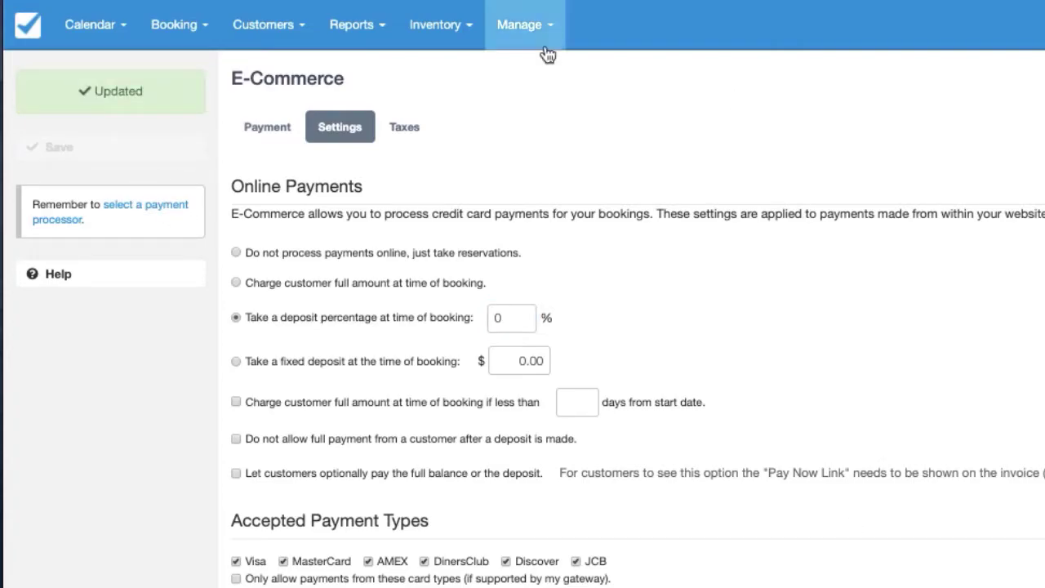
left_click(523, 37)
left_click(516, 73)
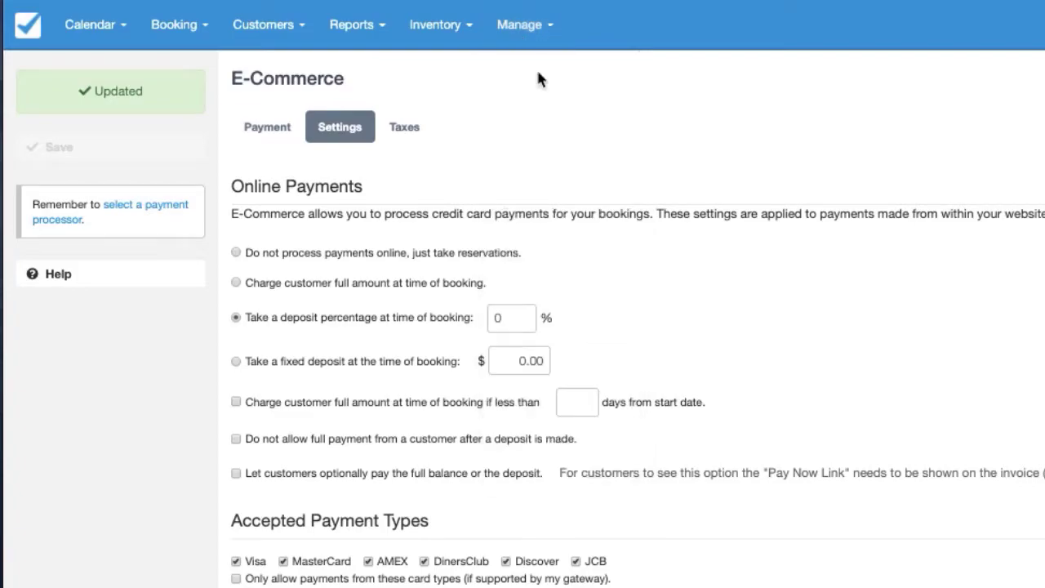
Step: Make Waiting the default customer booking status in System Defaults, save, then go to Layout
left_click(416, 136)
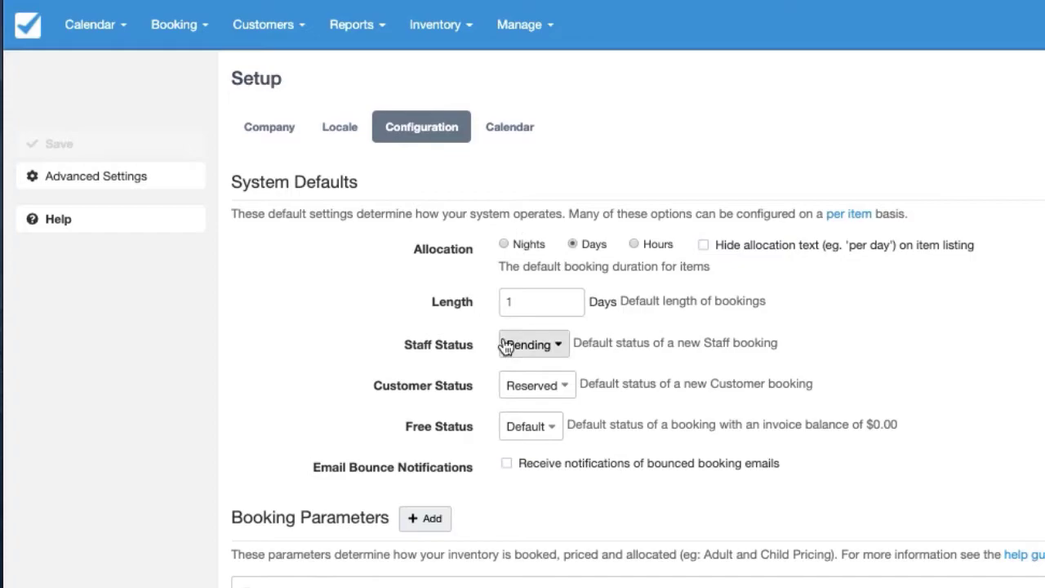
left_click(523, 386)
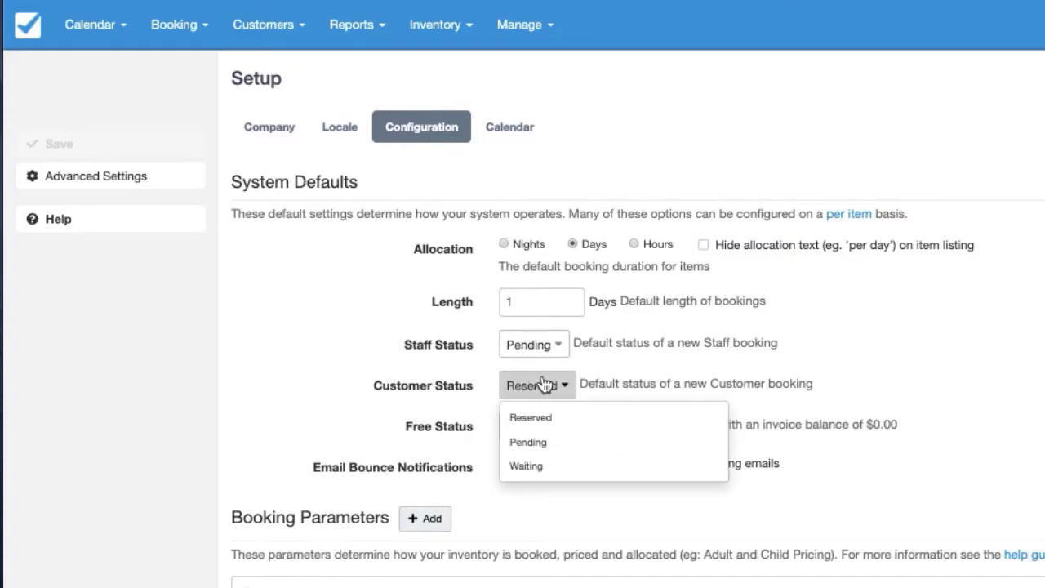
left_click(539, 472)
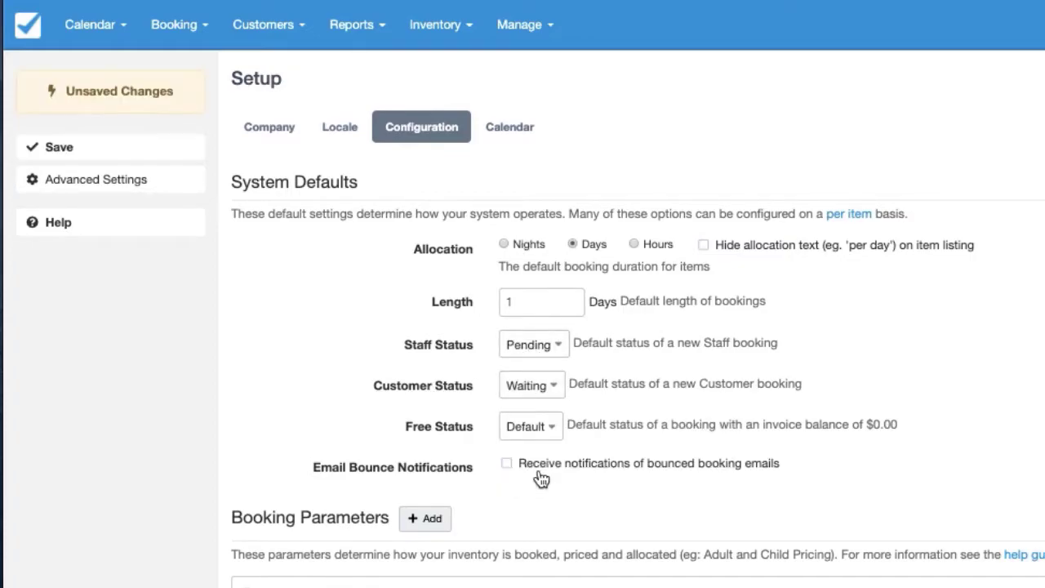
left_click(138, 146)
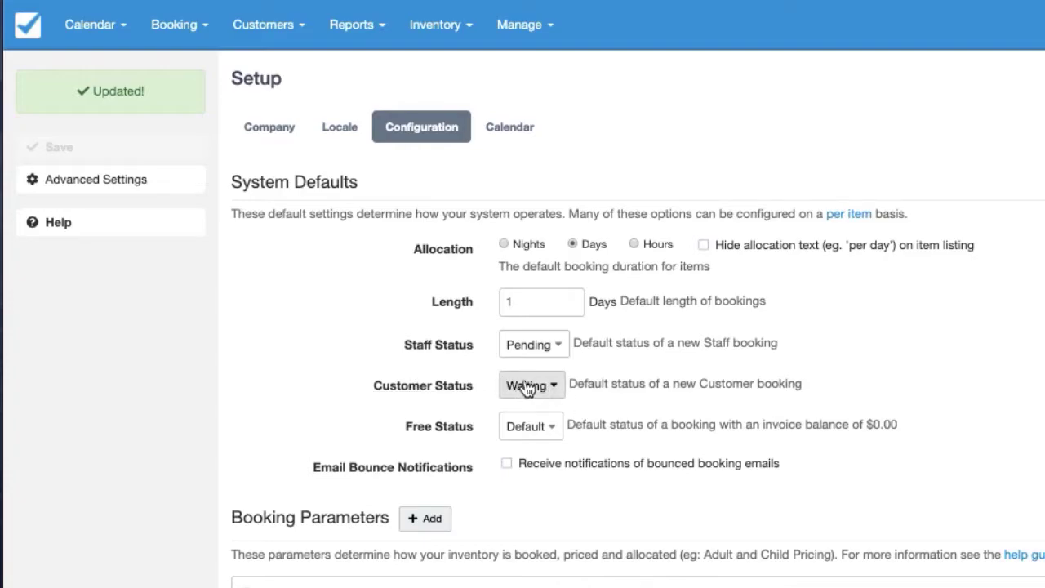
left_click(530, 42)
left_click(528, 155)
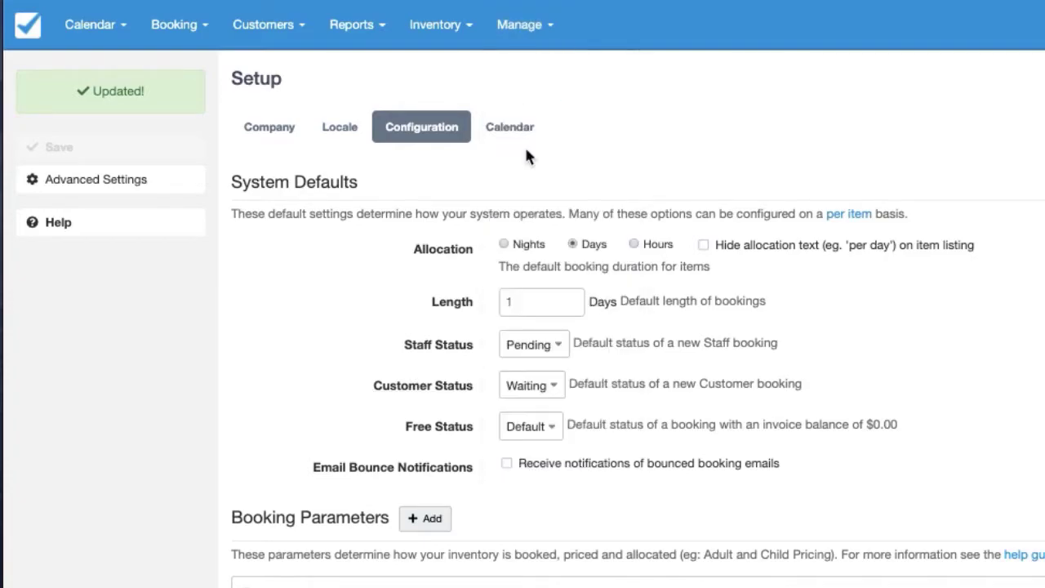
Step: Create a new booking status named 'Payment Required' in the Statuses list
left_click(689, 128)
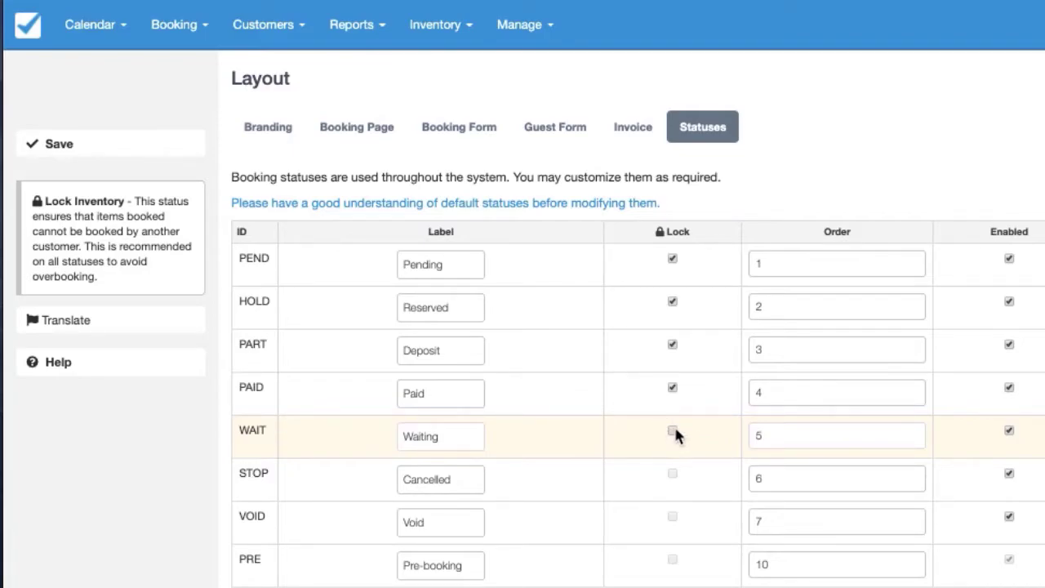
left_click(78, 371)
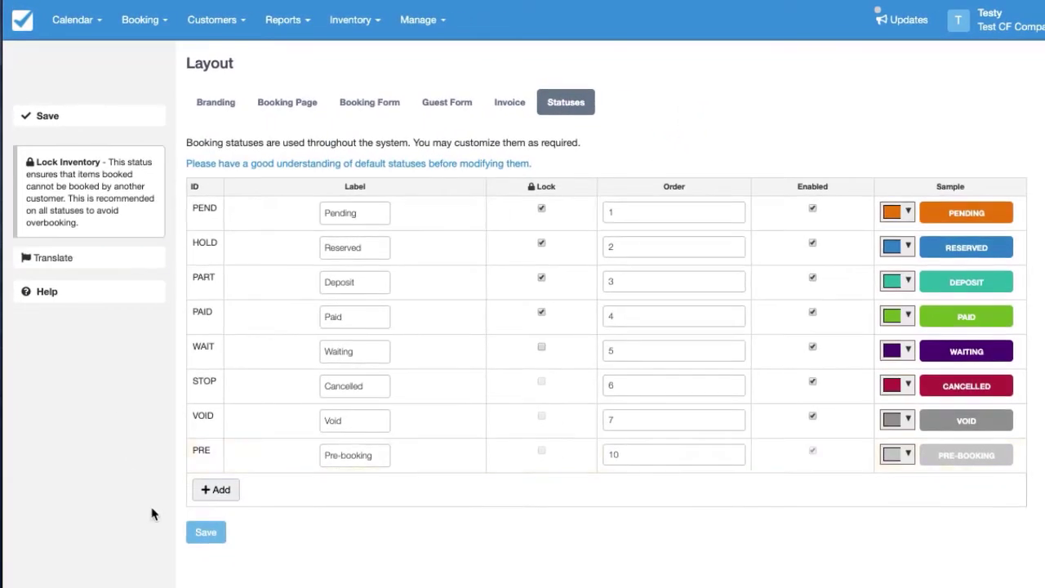
left_click(221, 490)
left_click(520, 270)
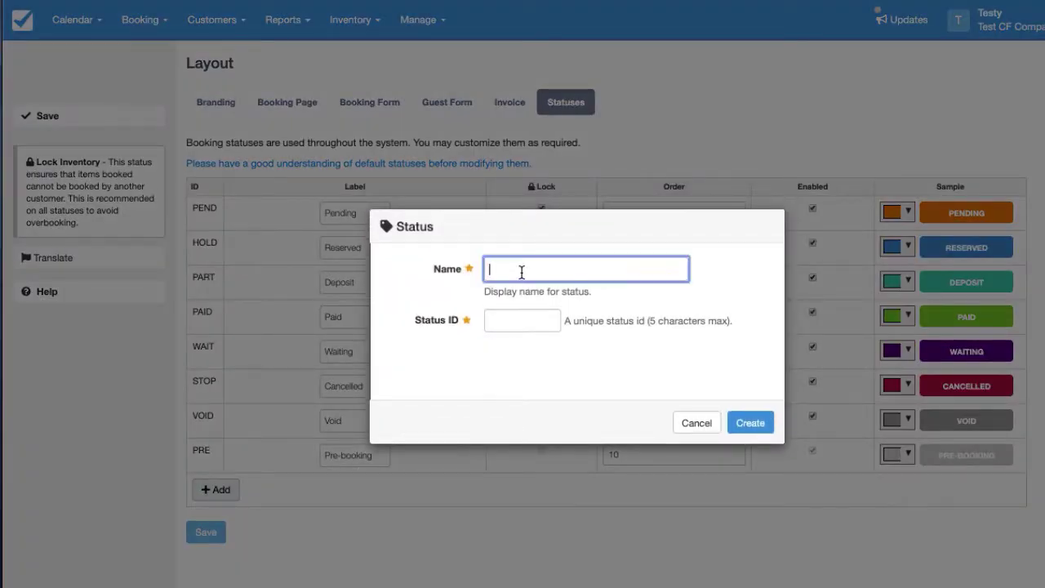
type("Payment Required")
left_click(749, 421)
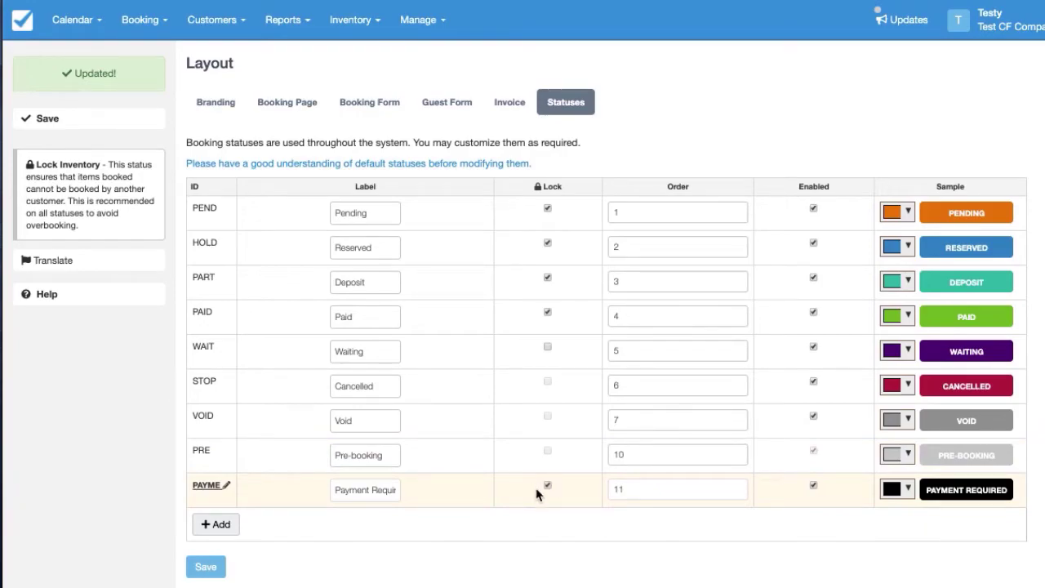
Step: Colour the Payment Required status light blue and save the status list
left_click(893, 490)
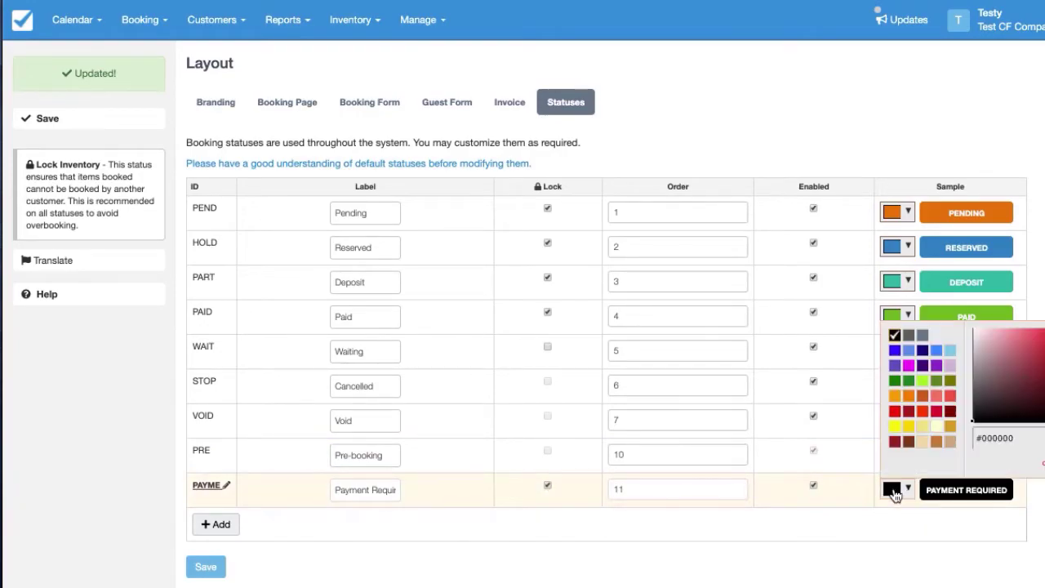
left_click(950, 349)
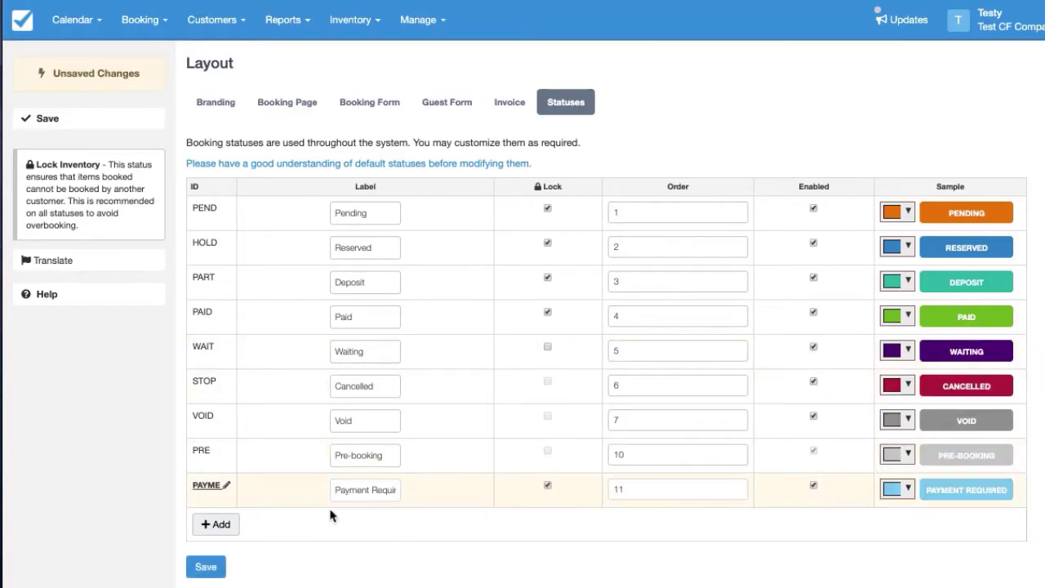
left_click(206, 567)
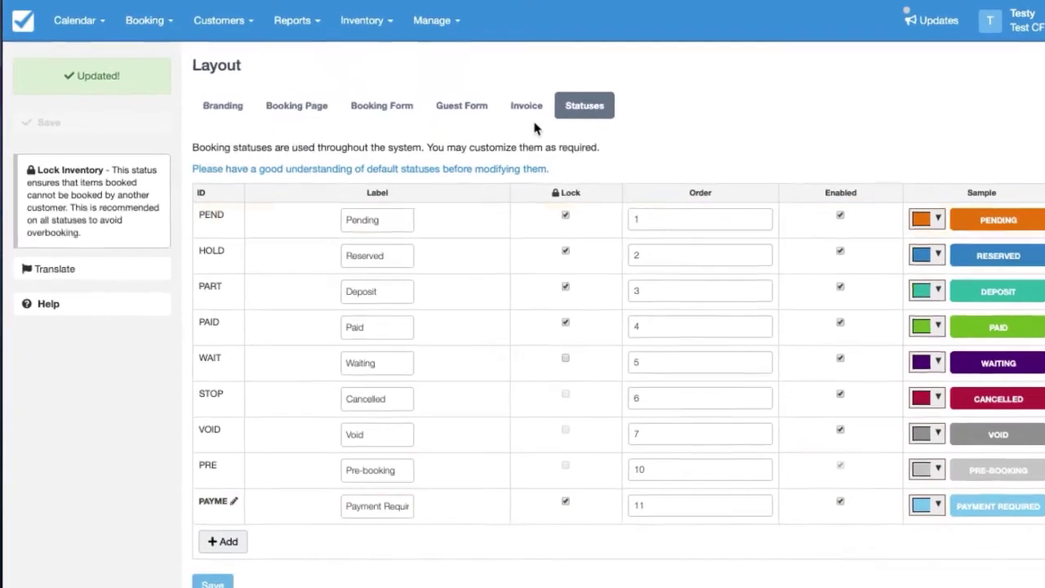
Step: Create a new notification with subject 'Booking Confirmation, payment required'
left_click(429, 23)
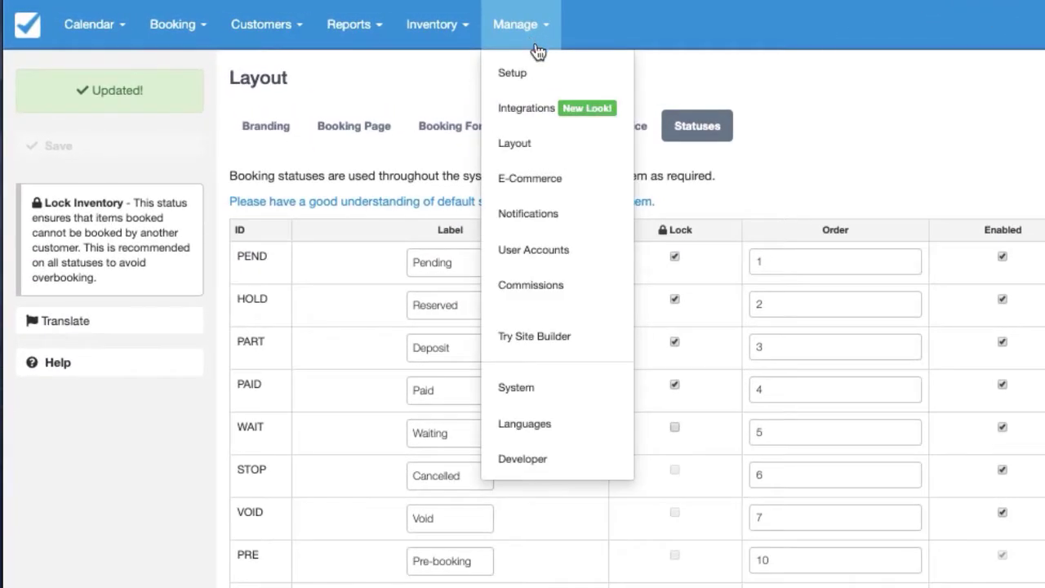
left_click(527, 209)
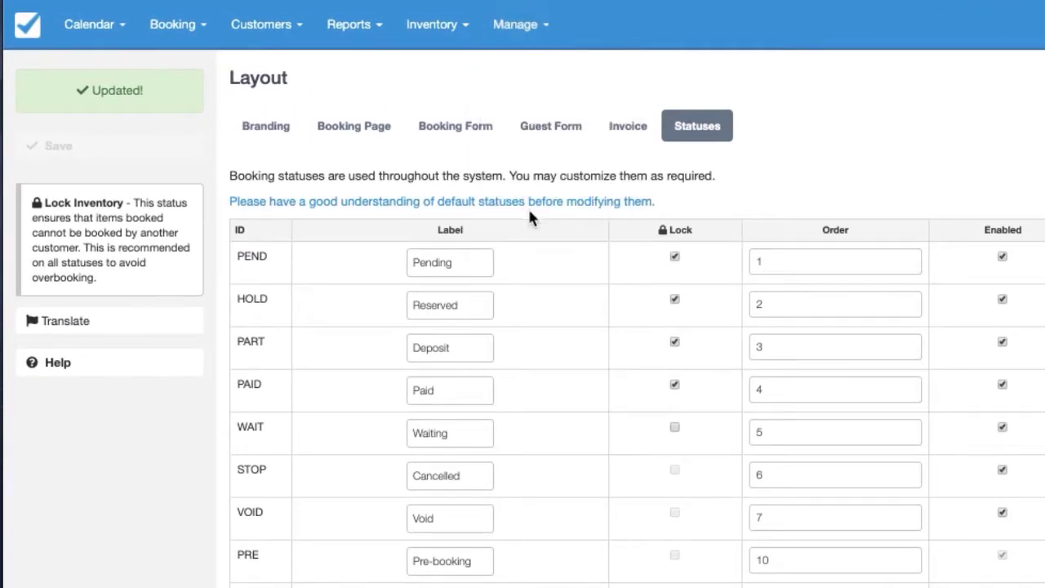
left_click(118, 167)
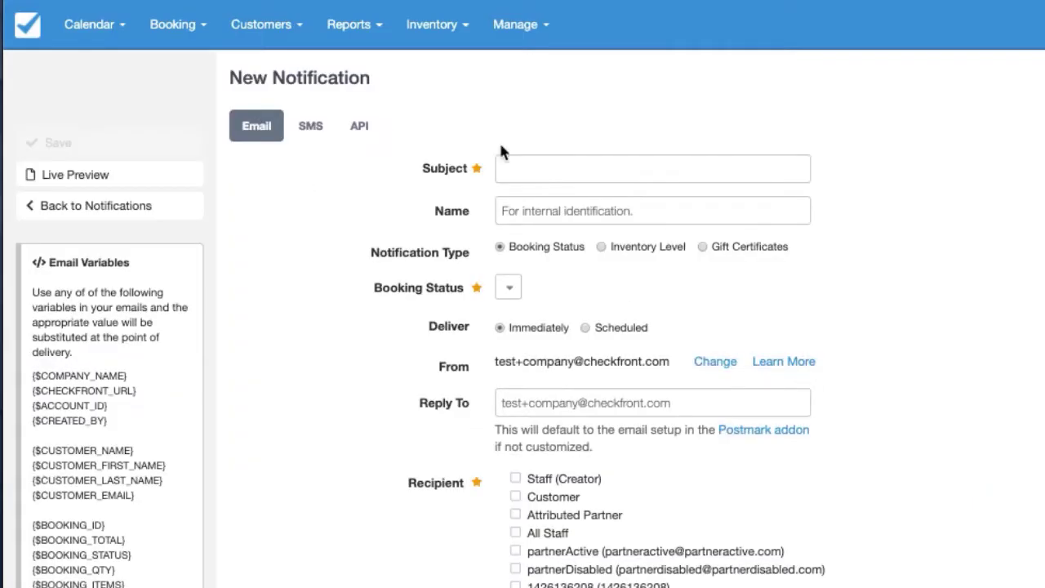
left_click(550, 168)
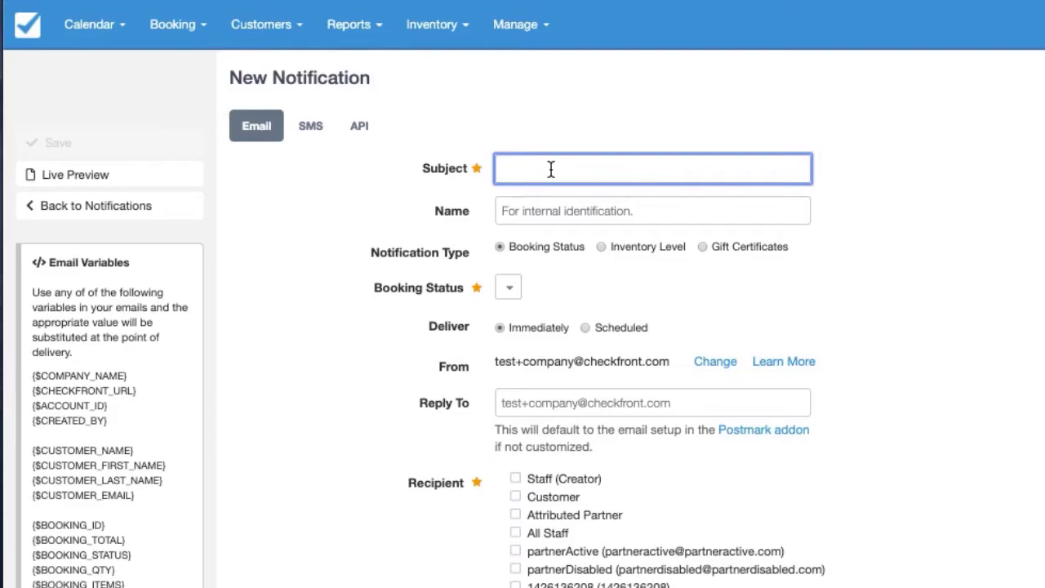
type("Y")
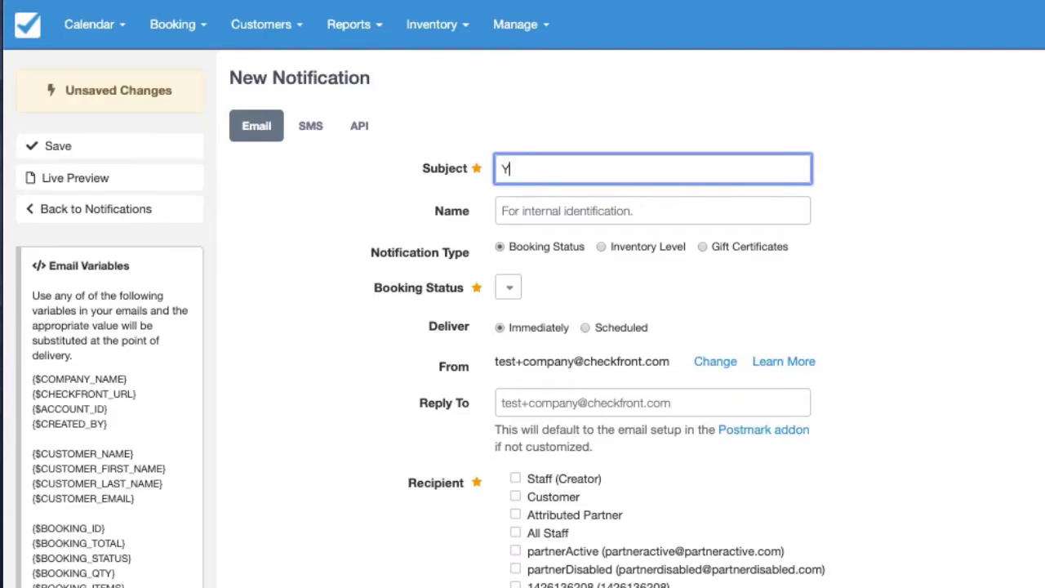
type("ooking Confirmat")
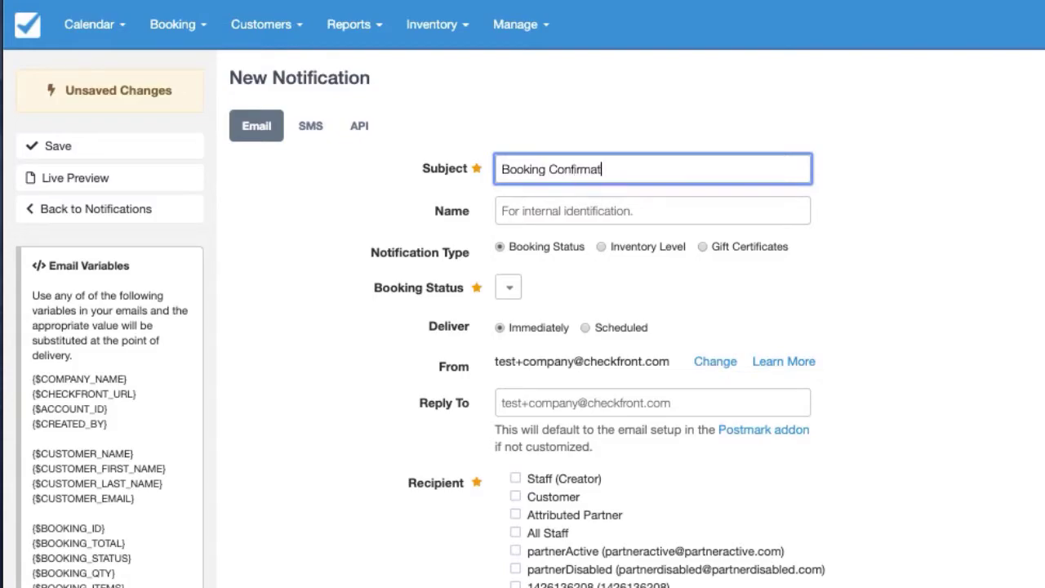
type("ion, payment requ")
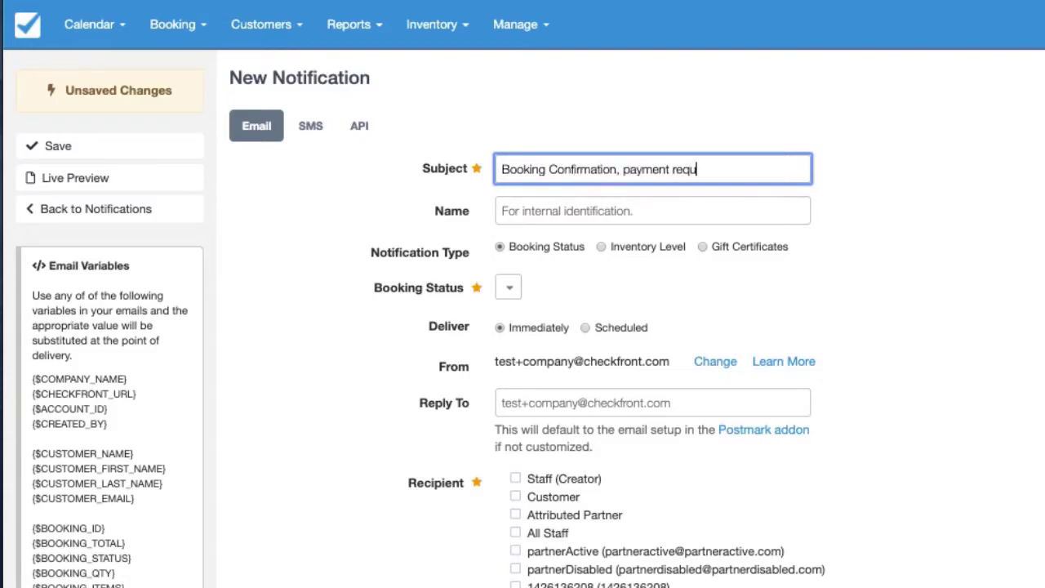
type("ired")
Step: Trigger the notification on Payment Required status and send it to the Customer
left_click(508, 287)
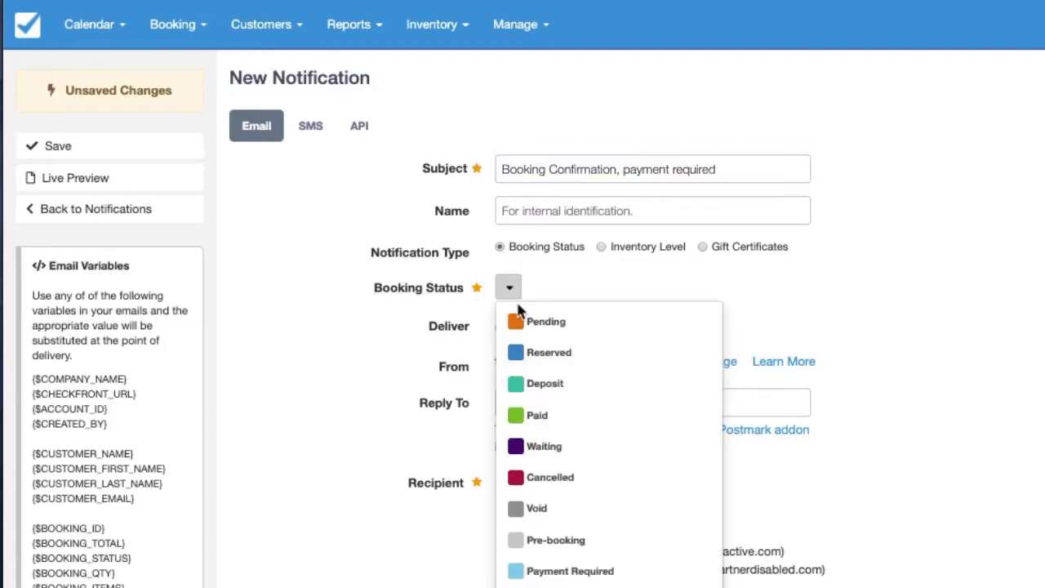
left_click(560, 570)
scroll(541, 392, "down", 2)
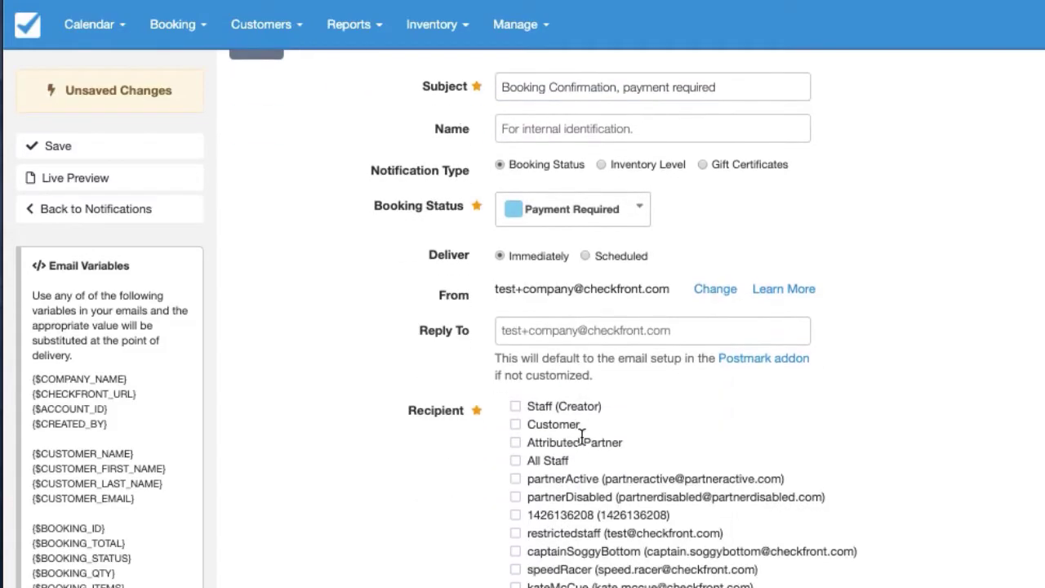
left_click(562, 418)
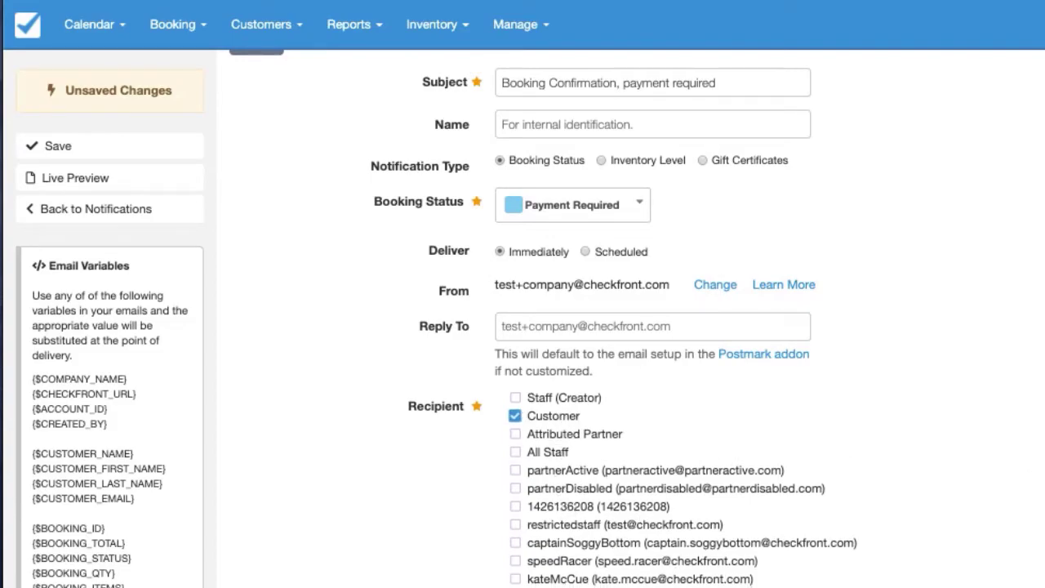
scroll(898, 400, "down", 5)
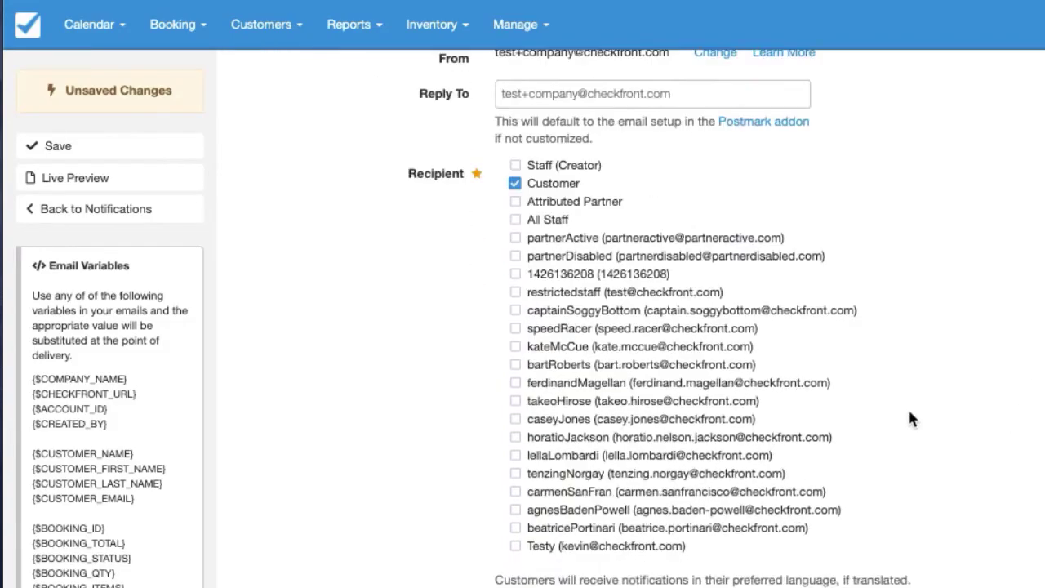
scroll(912, 418, "down", 15)
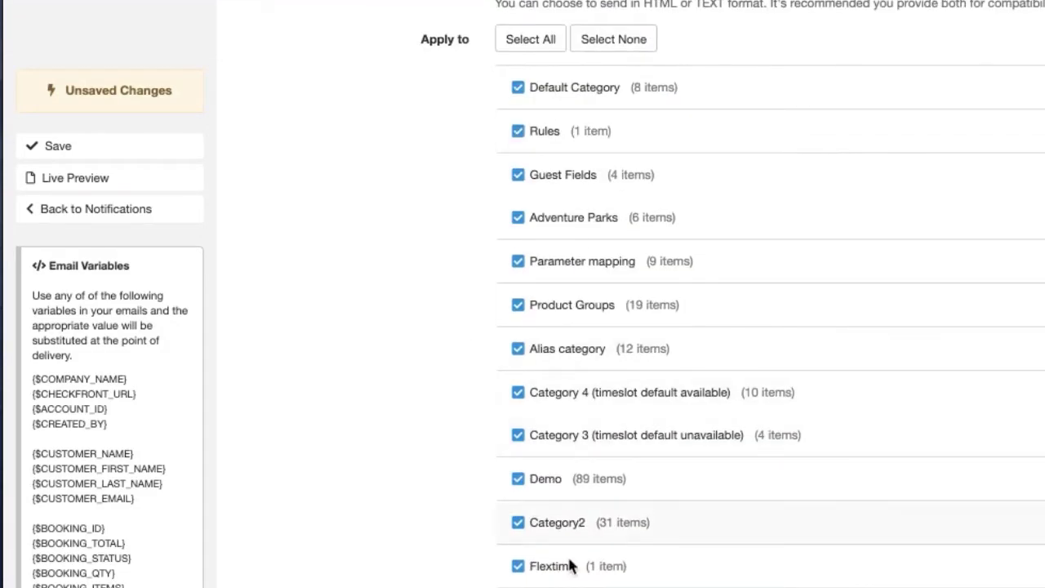
scroll(571, 565, "up", 10)
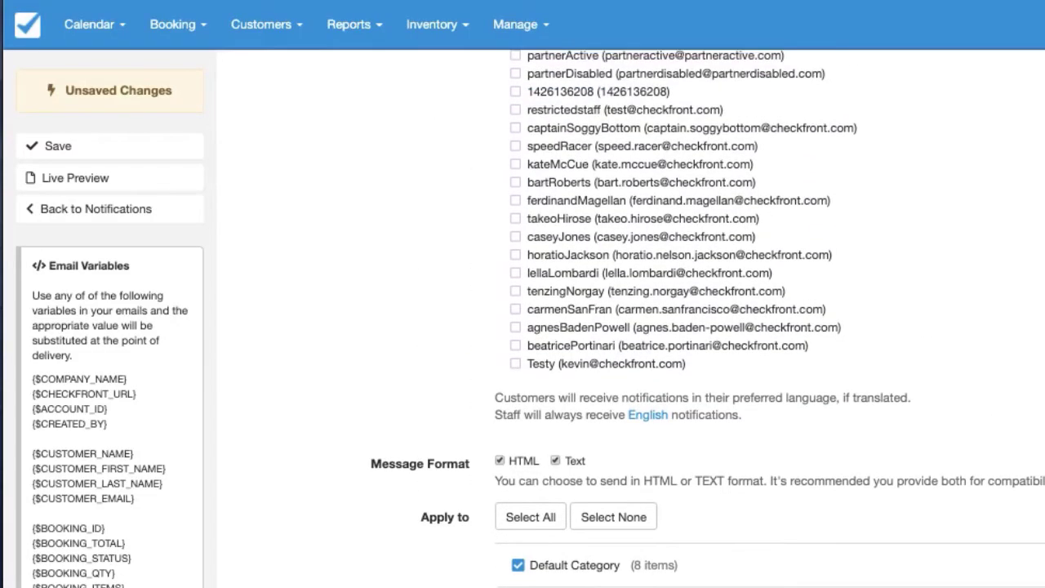
scroll(729, 508, "down", 15)
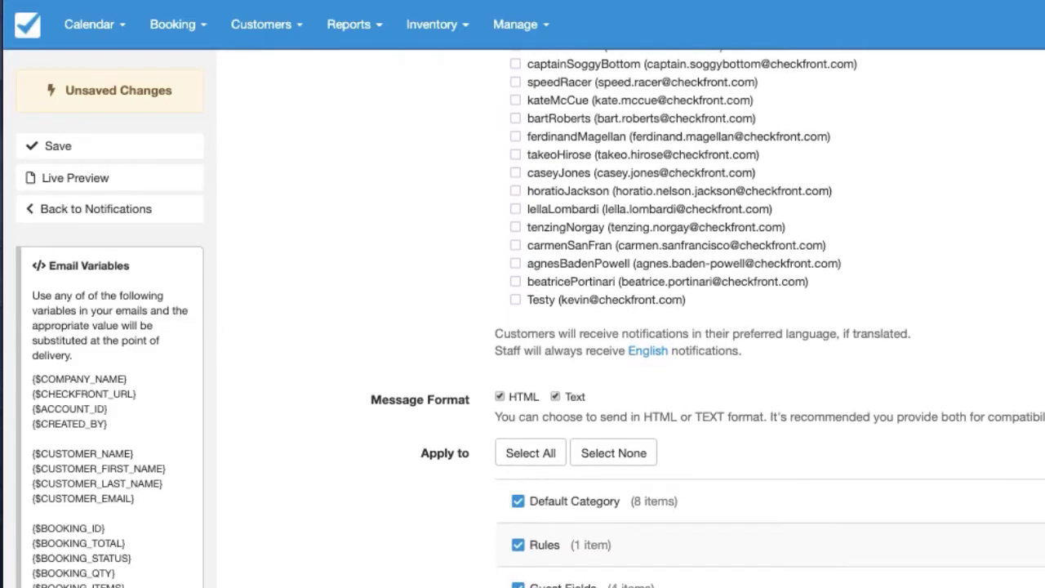
left_click(644, 359)
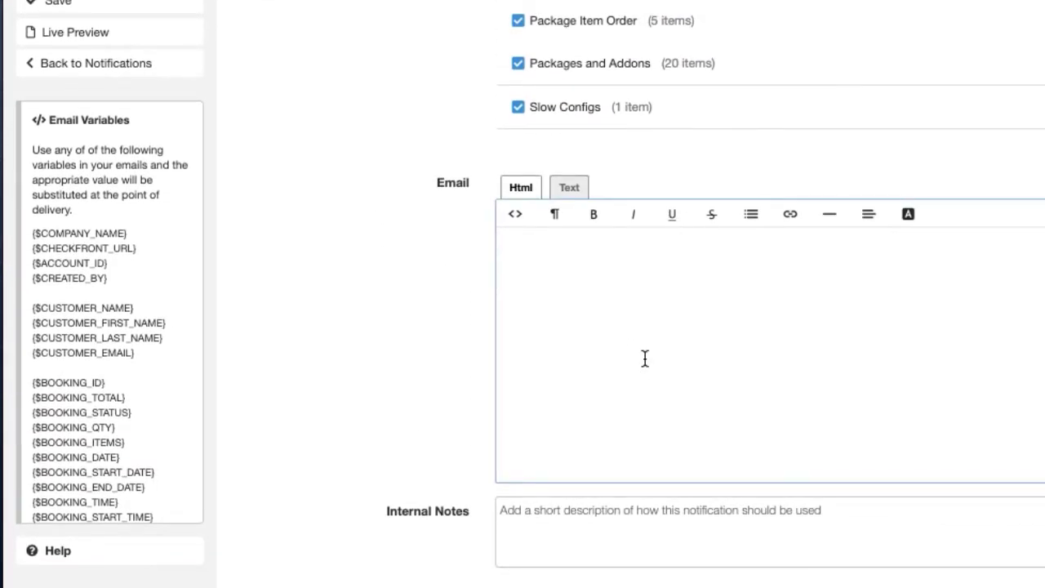
Step: Write 'Hi there,' and 'We're glad to have you! Please pay at' with the payment variable, plus 'Thanks!'
type("Hi there,")
key("Return")
key("Return")
type("We're glad to h")
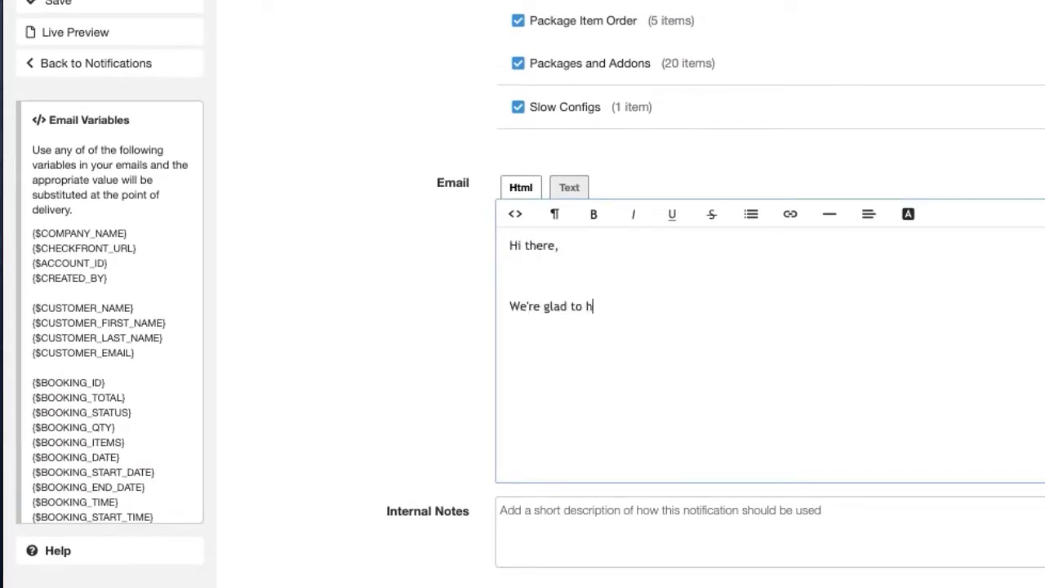
type("ave you! Please pay at")
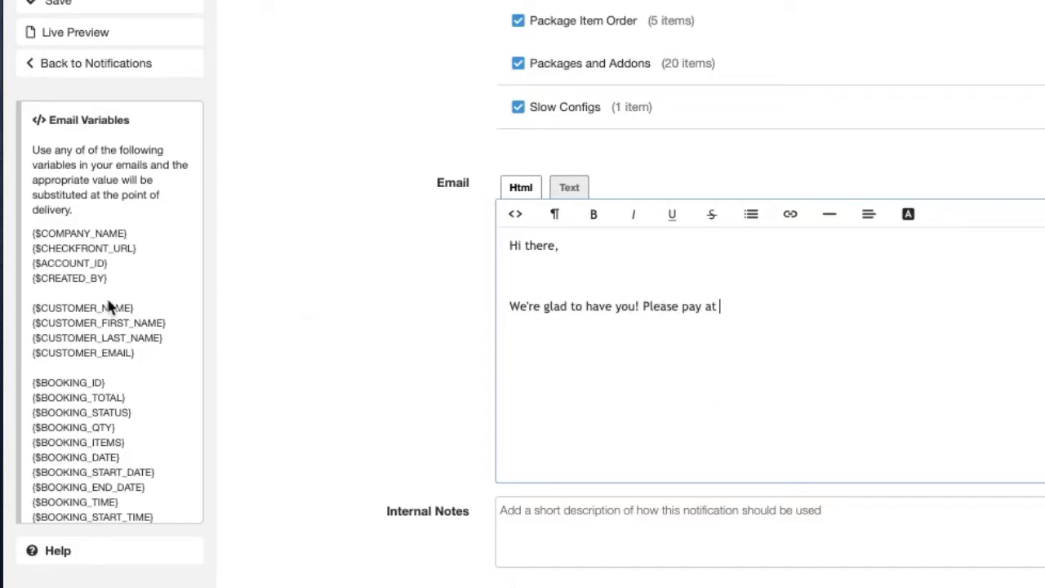
scroll(107, 397, "down", 1)
scroll(106, 397, "down", 8)
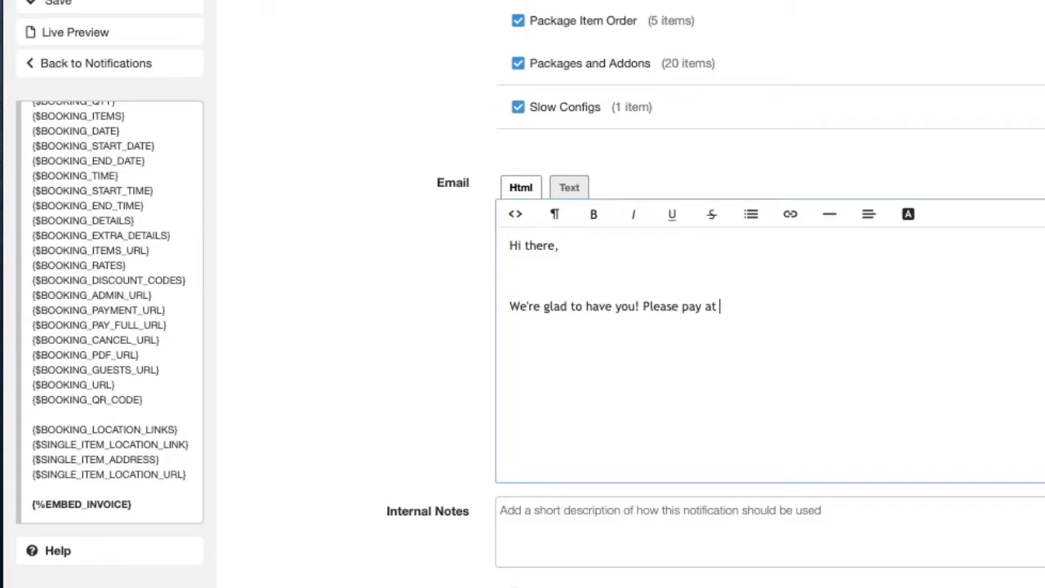
triple_click(107, 310)
key("ctrl+c")
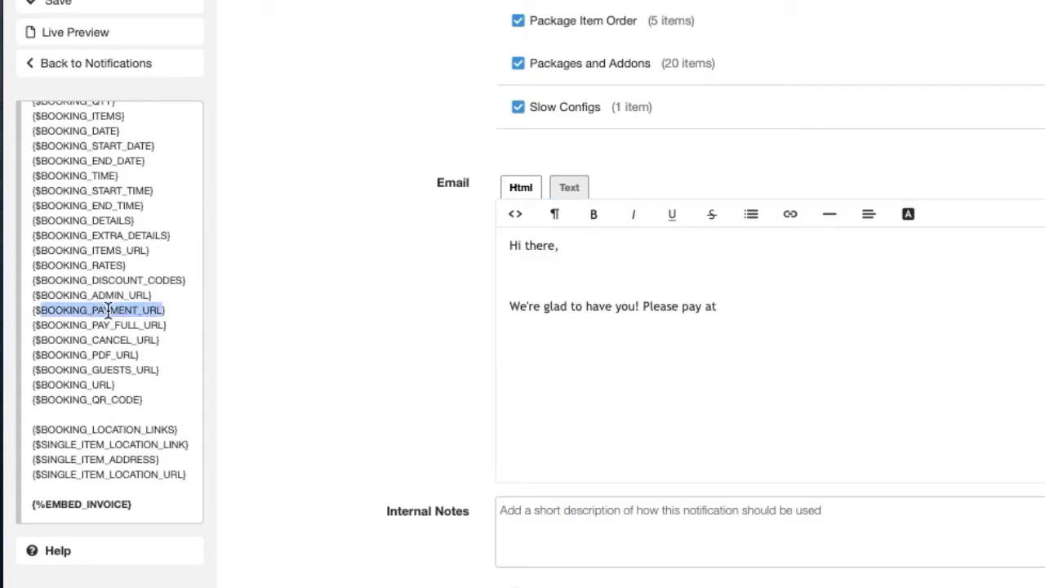
left_click(785, 318)
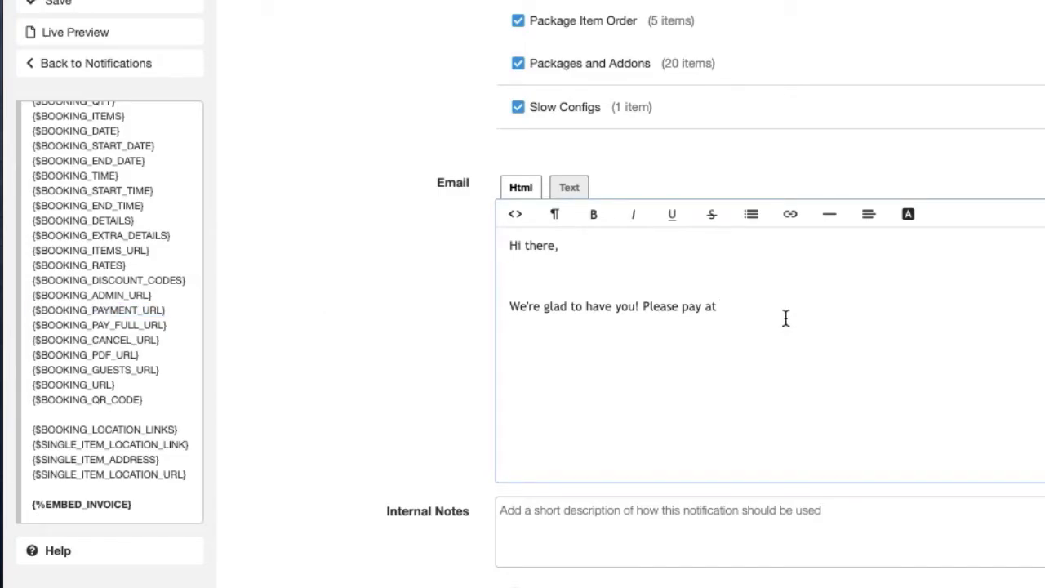
key("ctrl+v")
key("Return")
type("Thanks!")
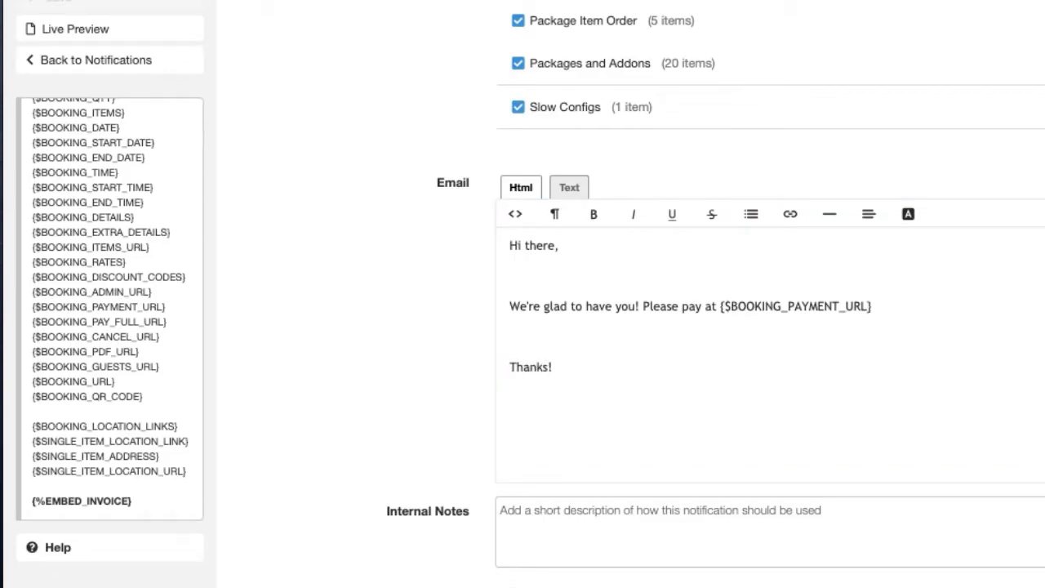
Step: Replace the raw variable with 'here.' and link 'Please pay here' to {$BOOKING_PAYMENT_URL}
left_click(723, 305)
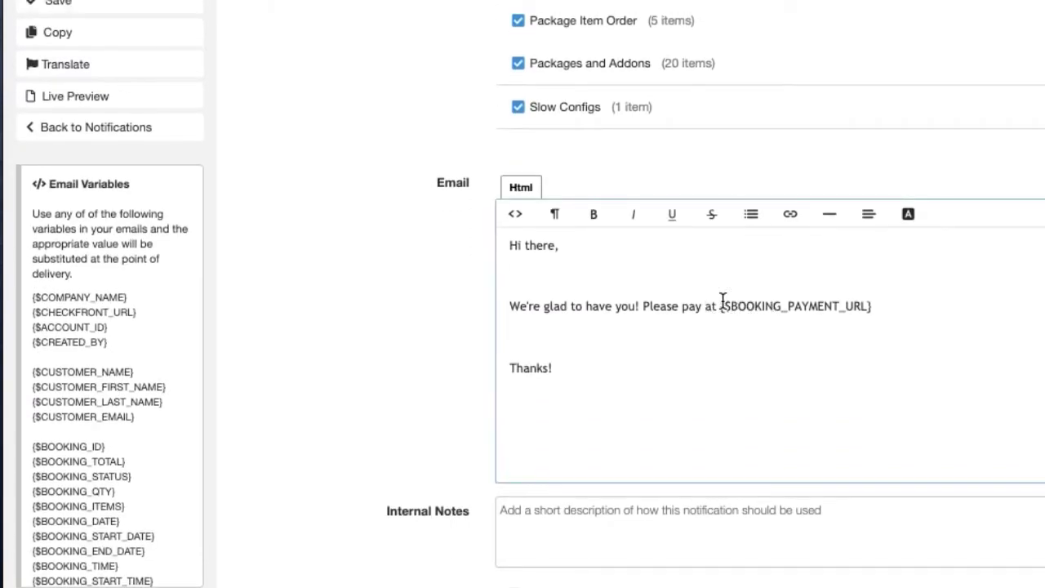
left_click_drag(720, 306, 873, 303)
key("ctrl+c")
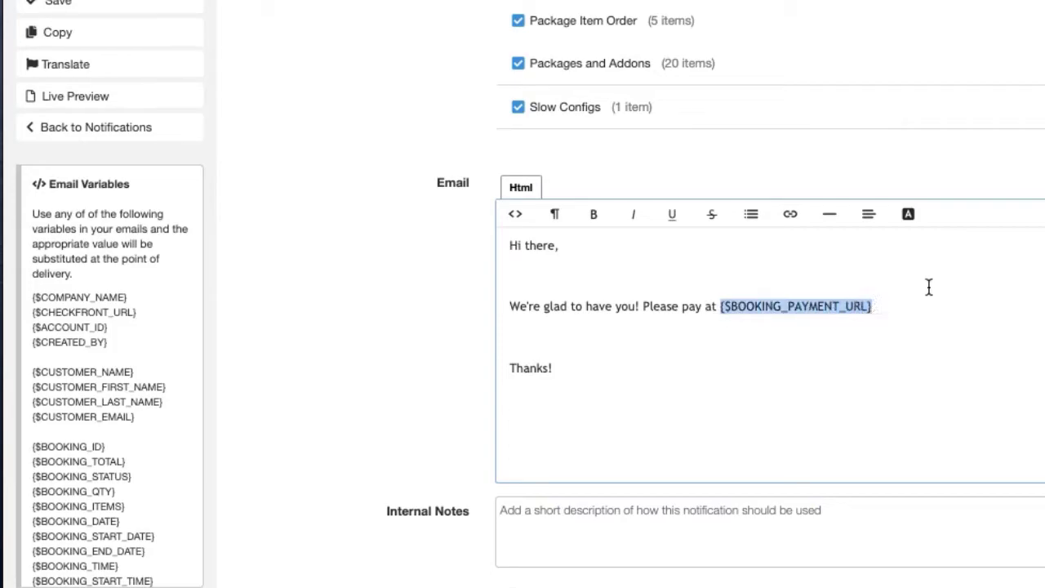
key("BackSpace")
key("BackSpace")
key("BackSpace")
key("BackSpace")
type("here.")
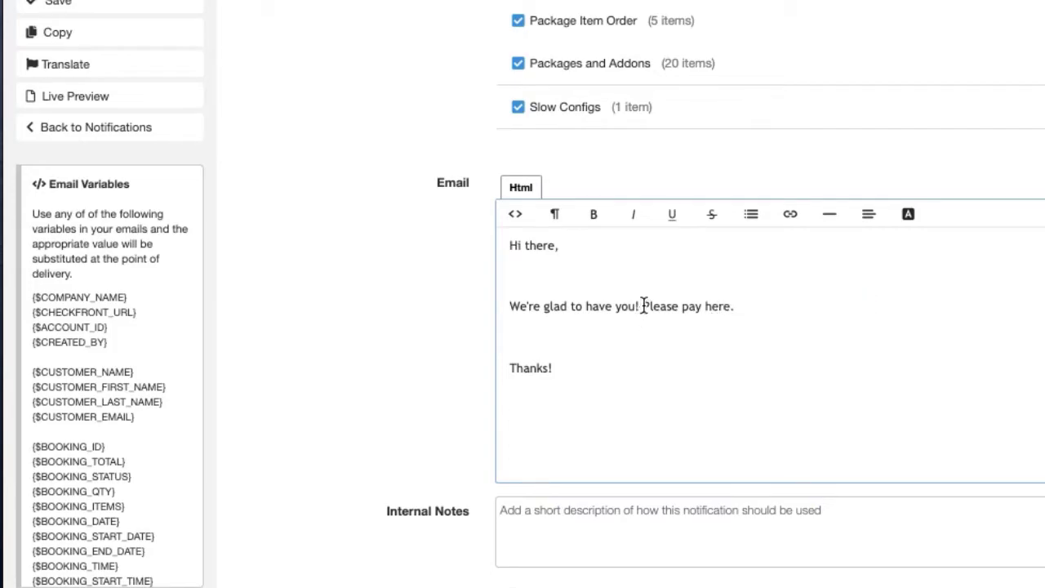
left_click_drag(643, 306, 729, 309)
left_click(792, 216)
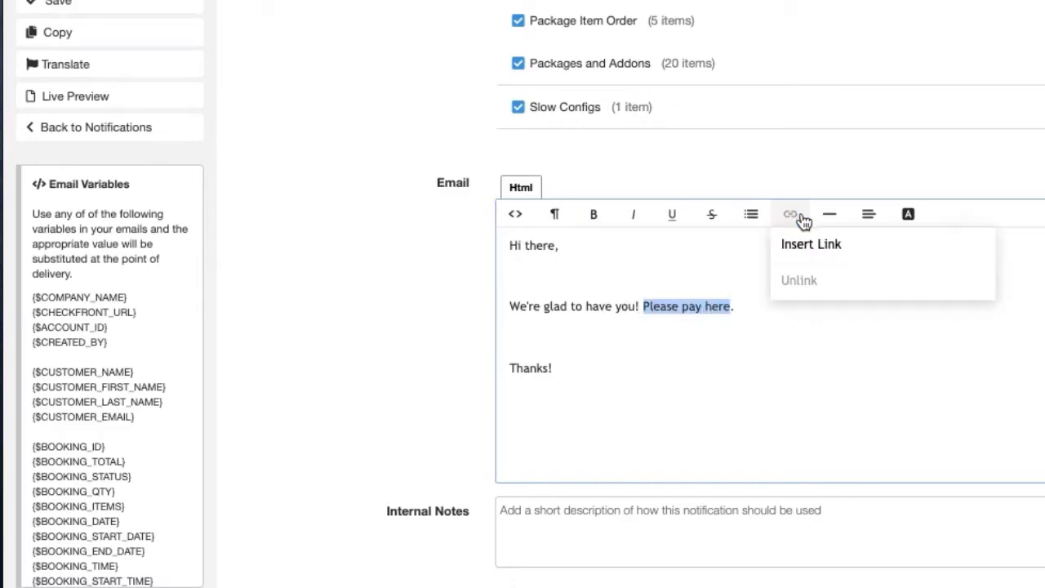
left_click(830, 245)
key("ctrl+v")
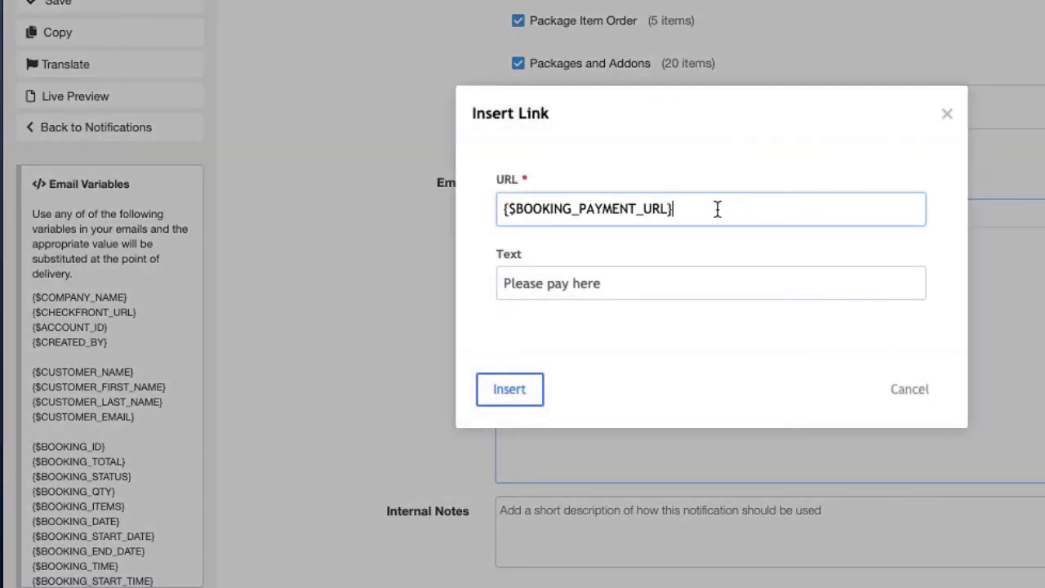
left_click(515, 385)
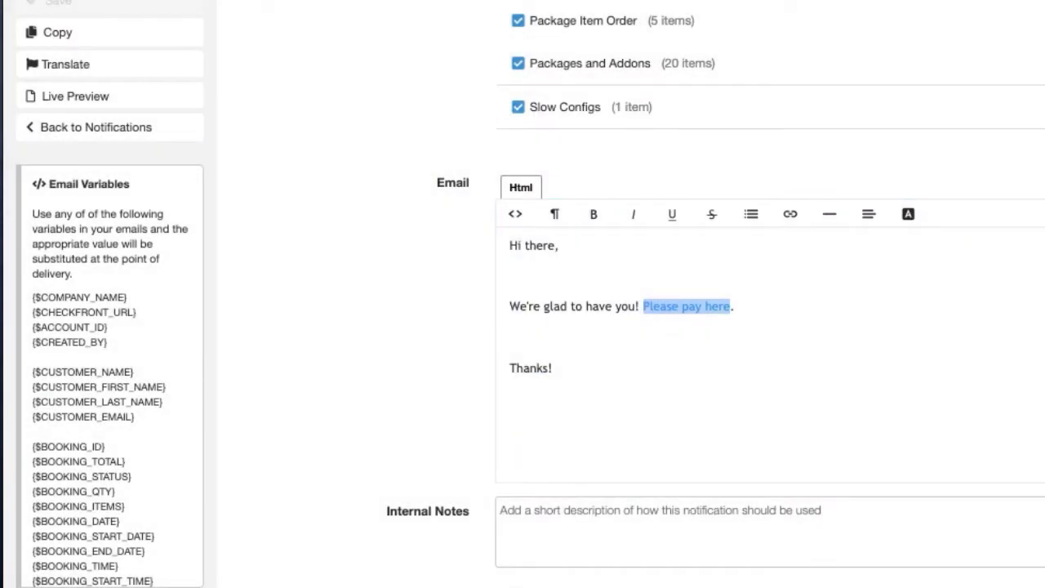
scroll(846, 441, "up", 10)
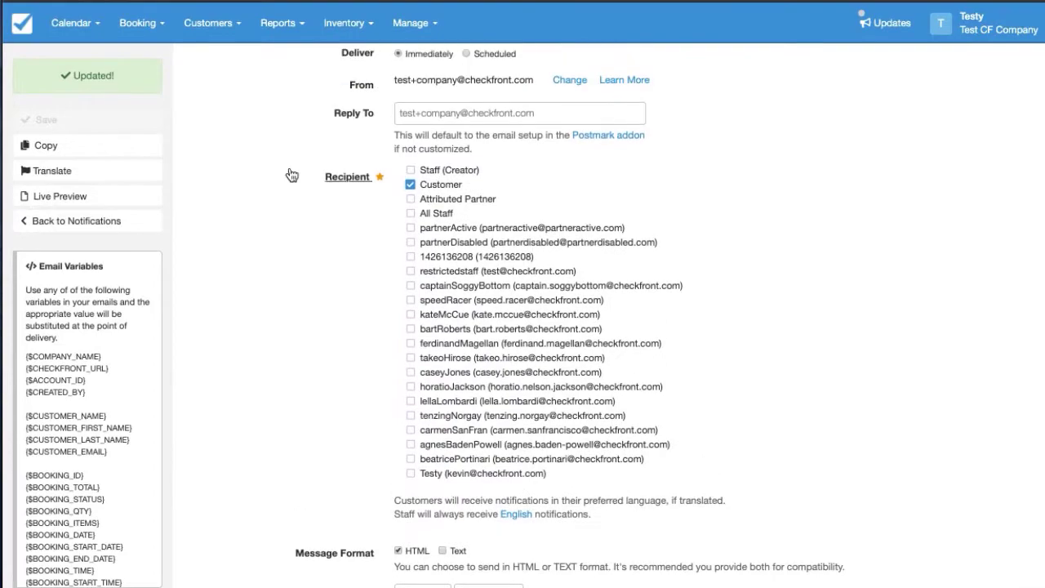
Step: On the customer booking page, book the Demo 2 Night Golf Package checking in June 4, 2020
left_click(225, 34)
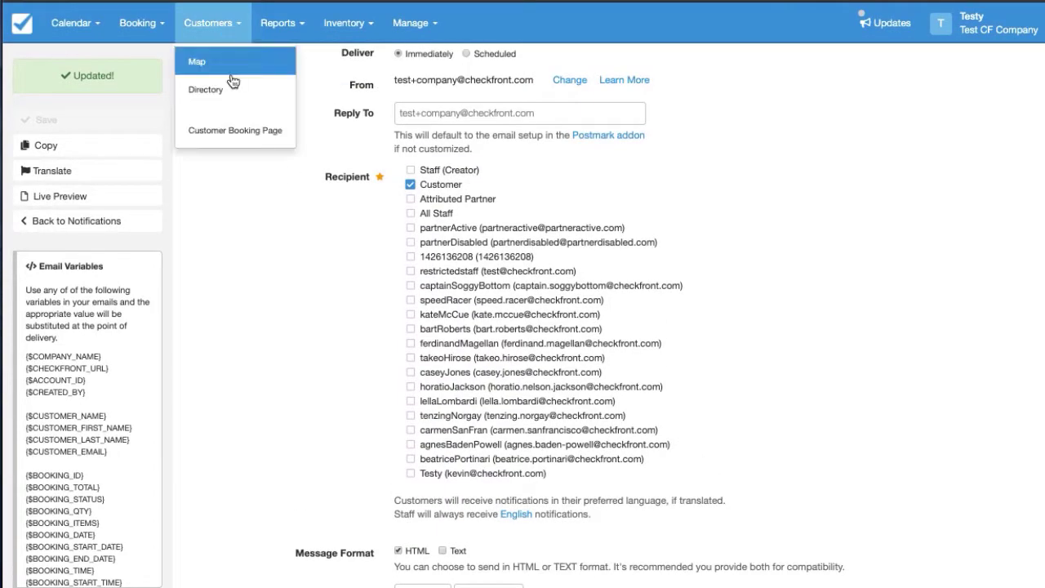
left_click(223, 130)
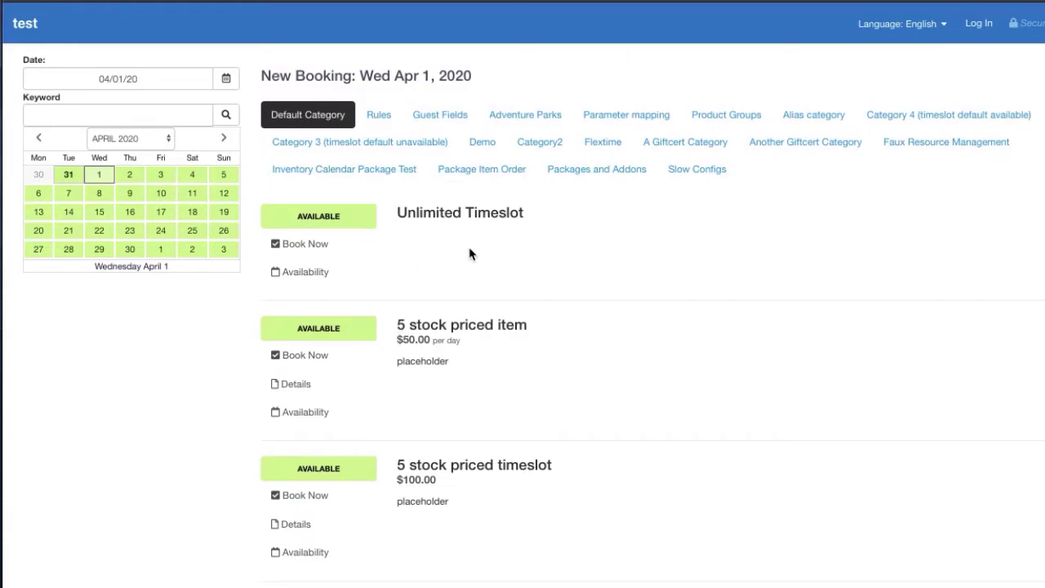
left_click(483, 144)
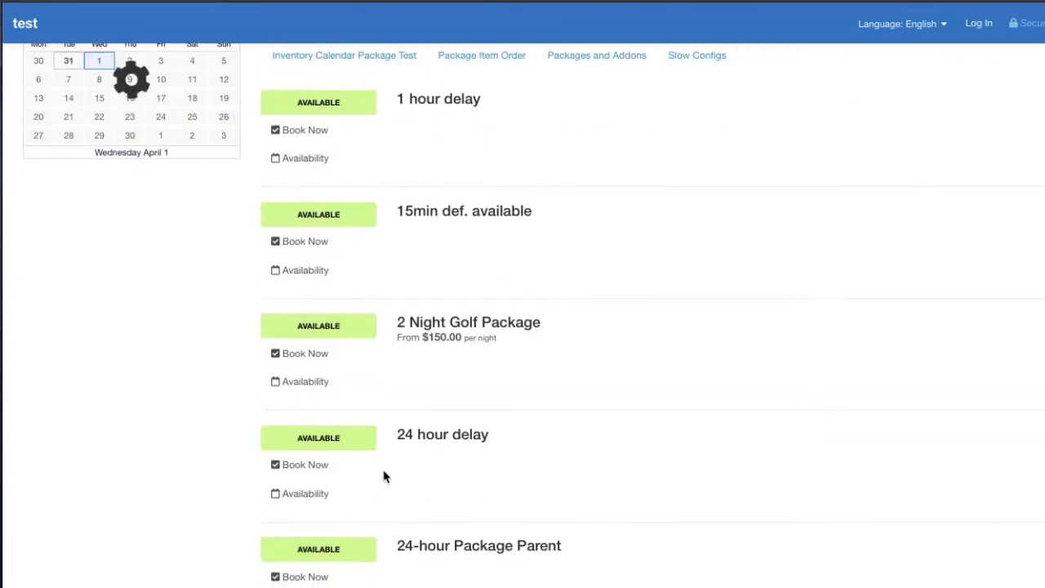
left_click(350, 351)
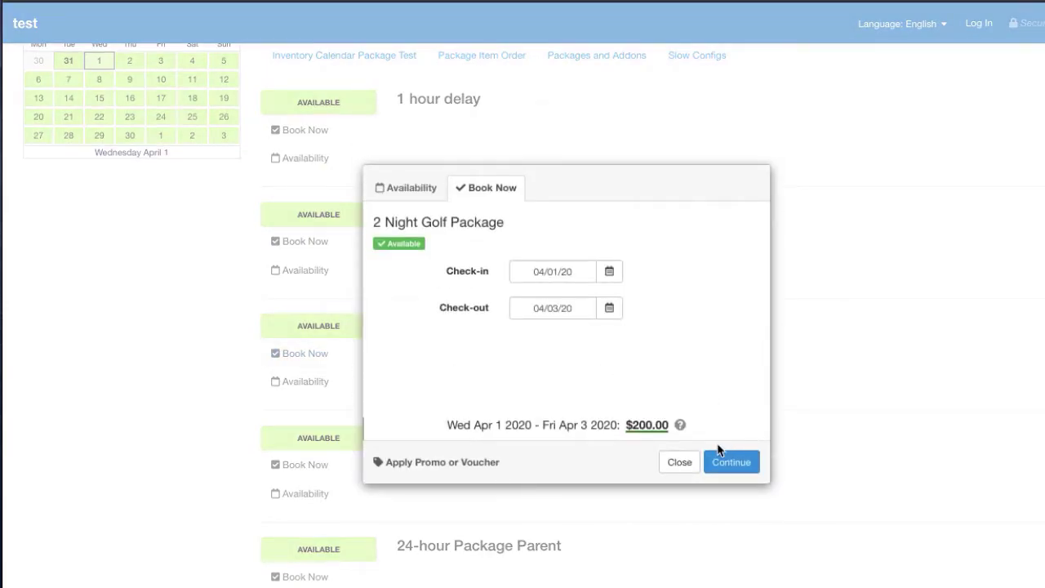
left_click(592, 272)
left_click(800, 297)
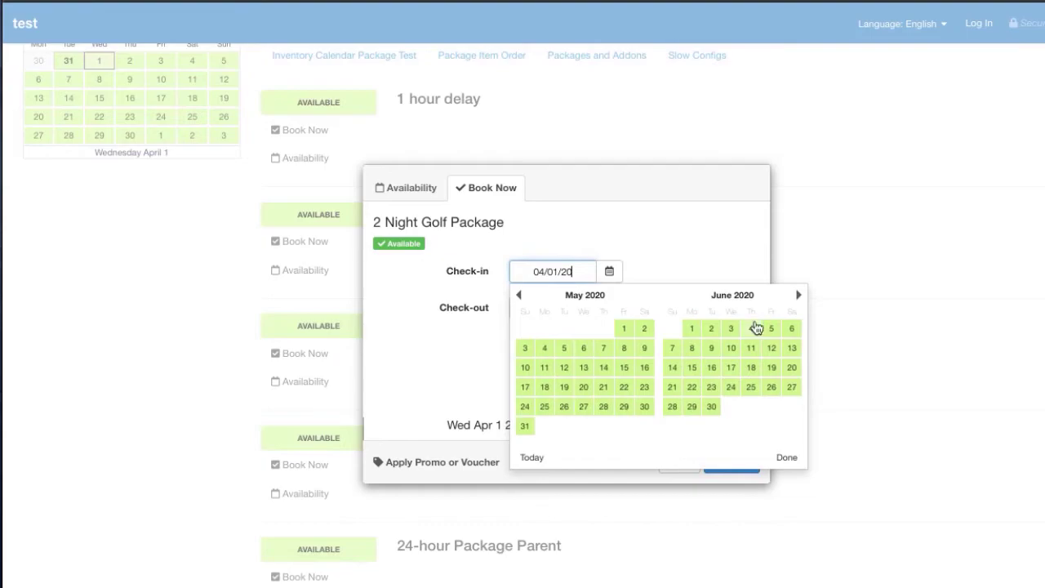
left_click(749, 330)
left_click(749, 462)
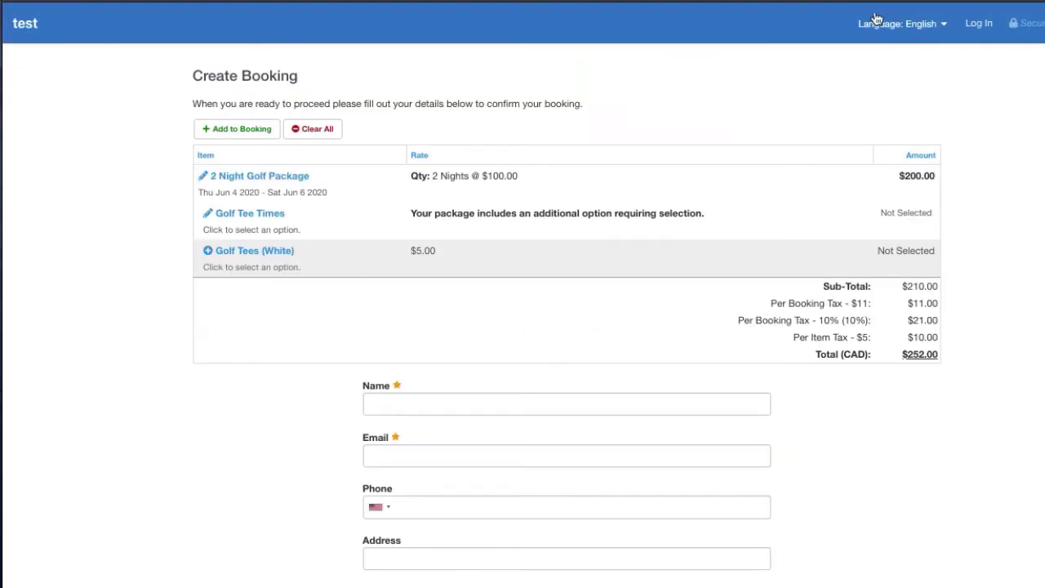
Step: Autofill the customer details, choose the 07:00 AM Golf Tee Times slot, and submit the booking
key("ctrl+shift+f")
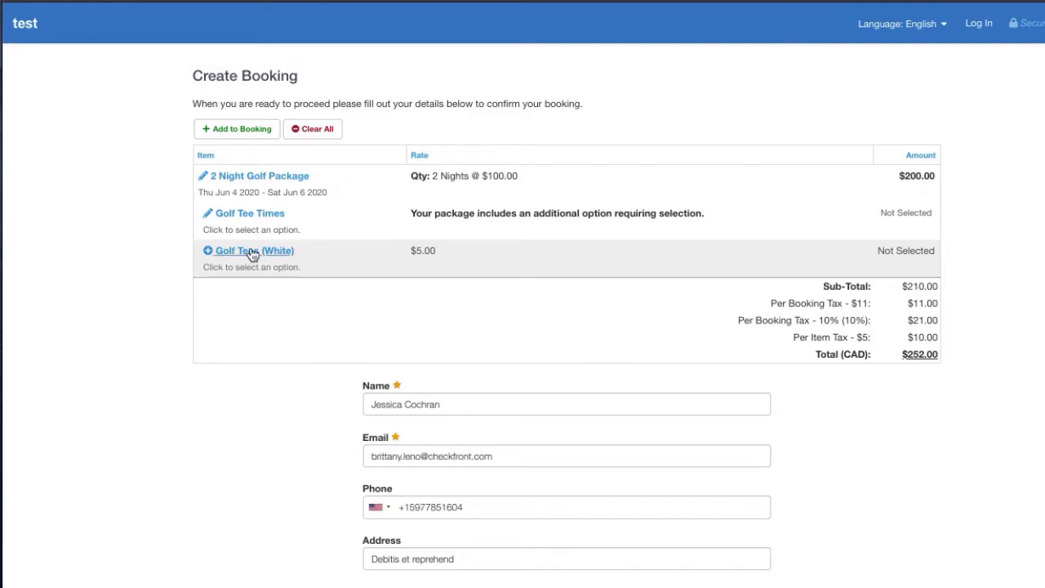
left_click(245, 215)
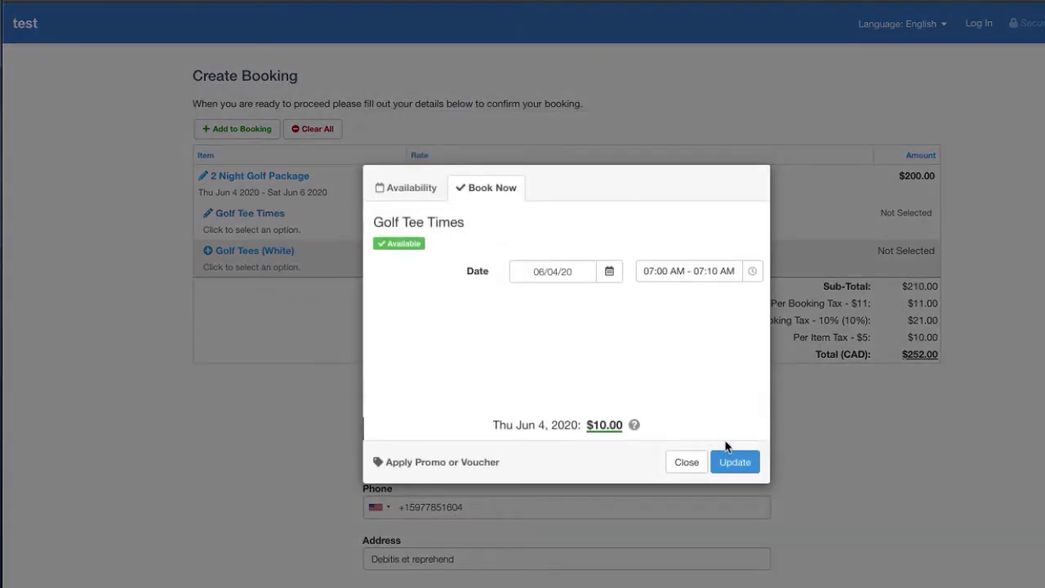
left_click(732, 463)
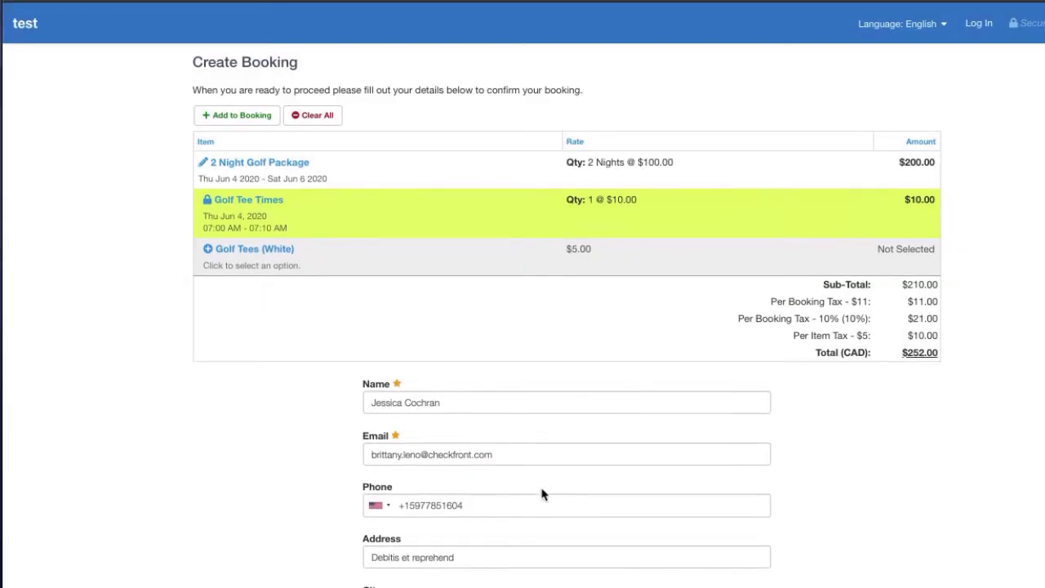
scroll(541, 492, "down", 10)
left_click(400, 575)
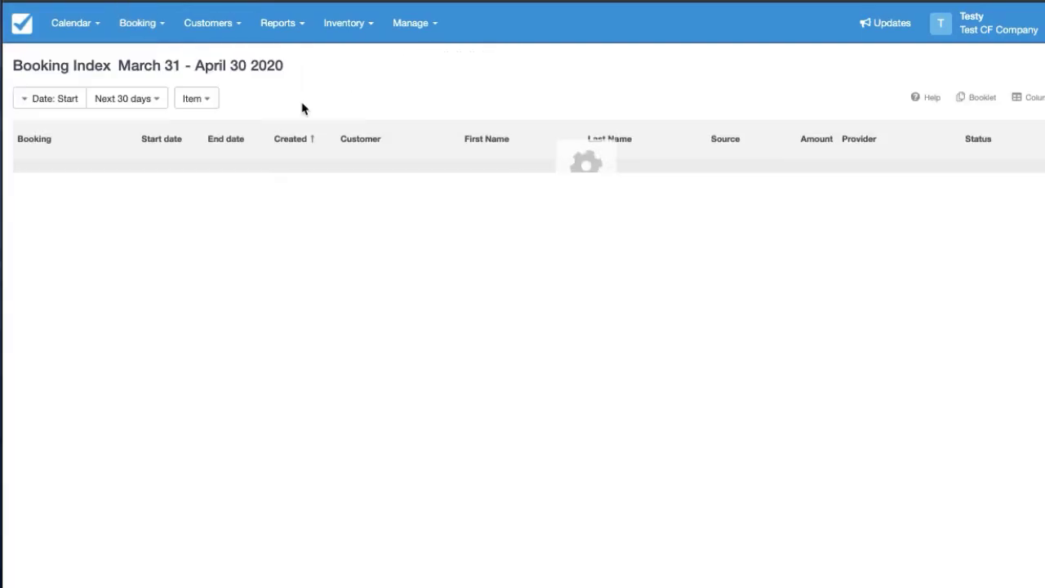
Step: Set the newest booking's status to Payment Required, then follow the emailed 'Please pay here' link
left_click(51, 99)
left_click(63, 161)
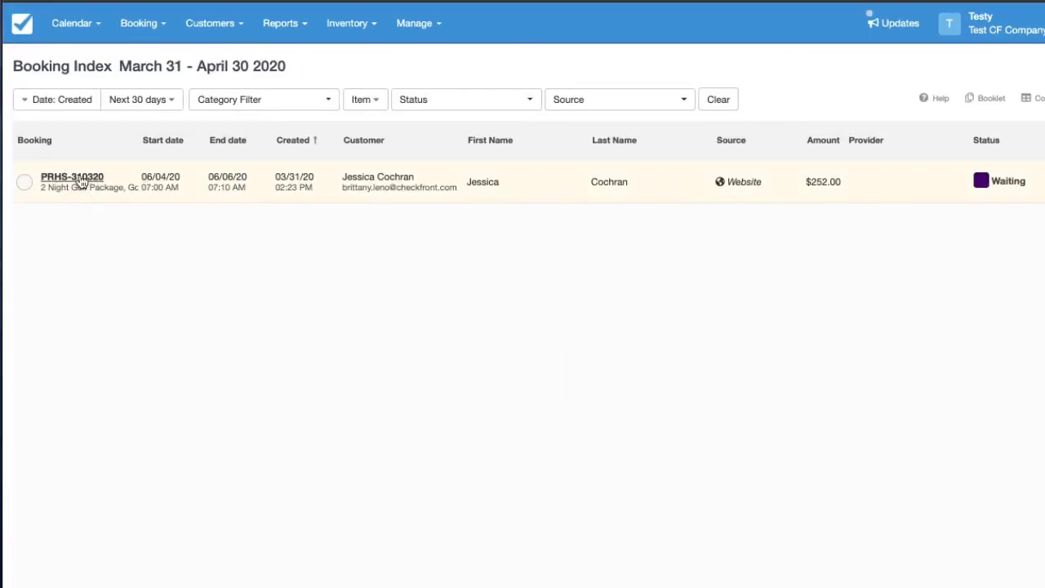
left_click(82, 181)
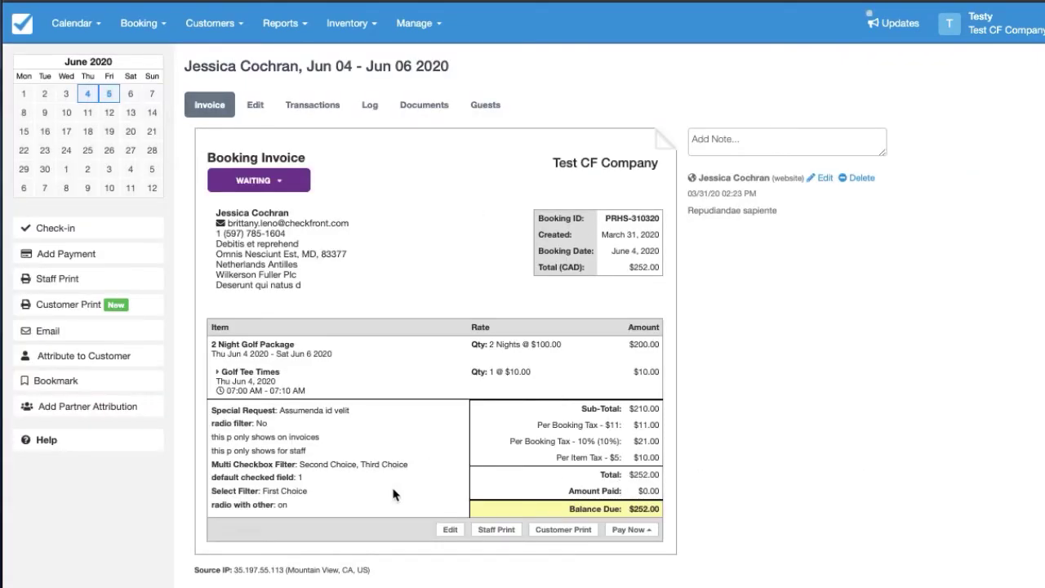
left_click(245, 181)
left_click(276, 371)
left_click(743, 387)
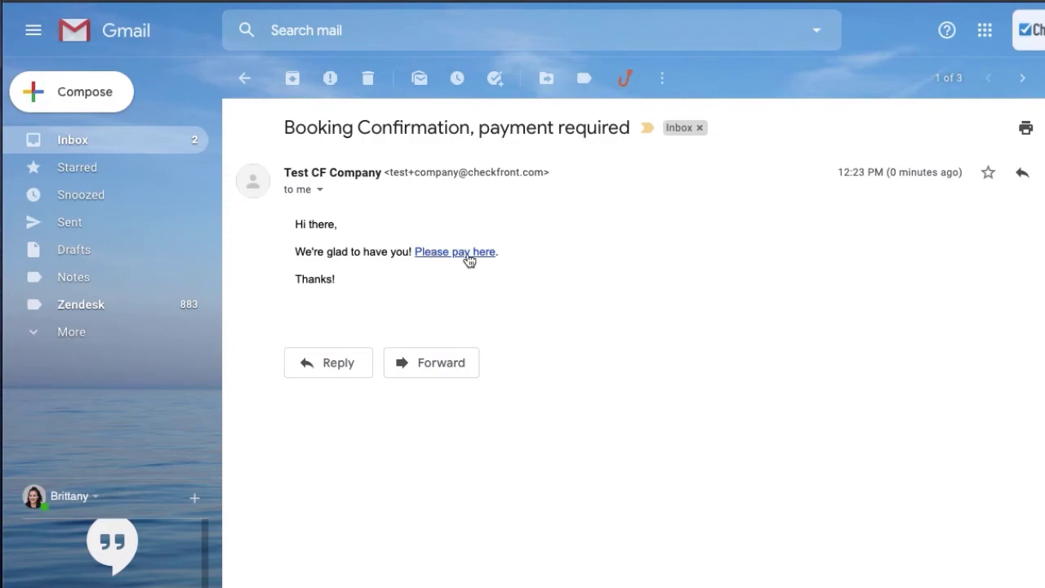
left_click(461, 255)
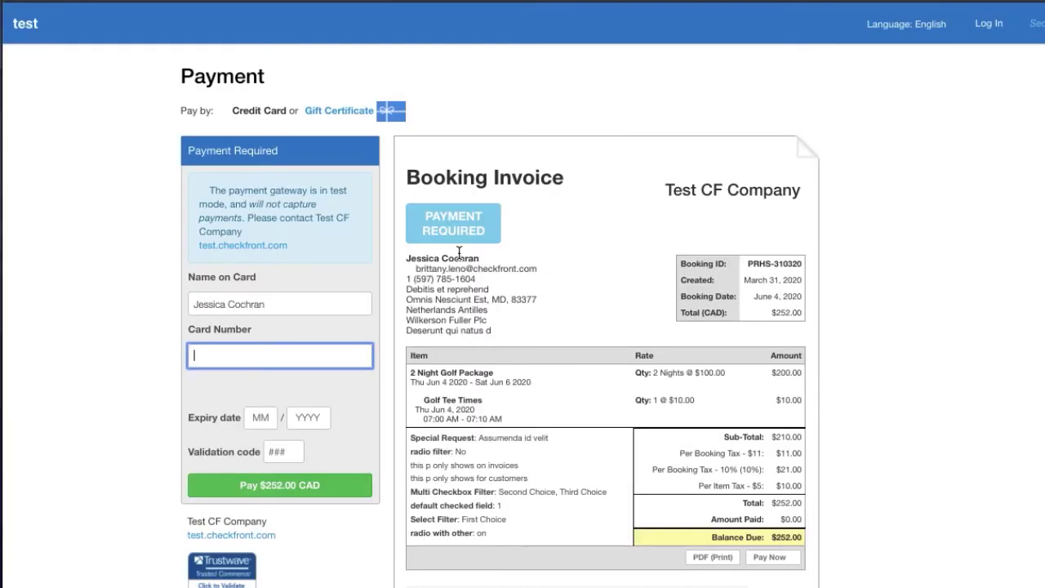
Step: Enter the test credit card details and pay the $252.00 CAD balance
scroll(432, 443, "down", 1)
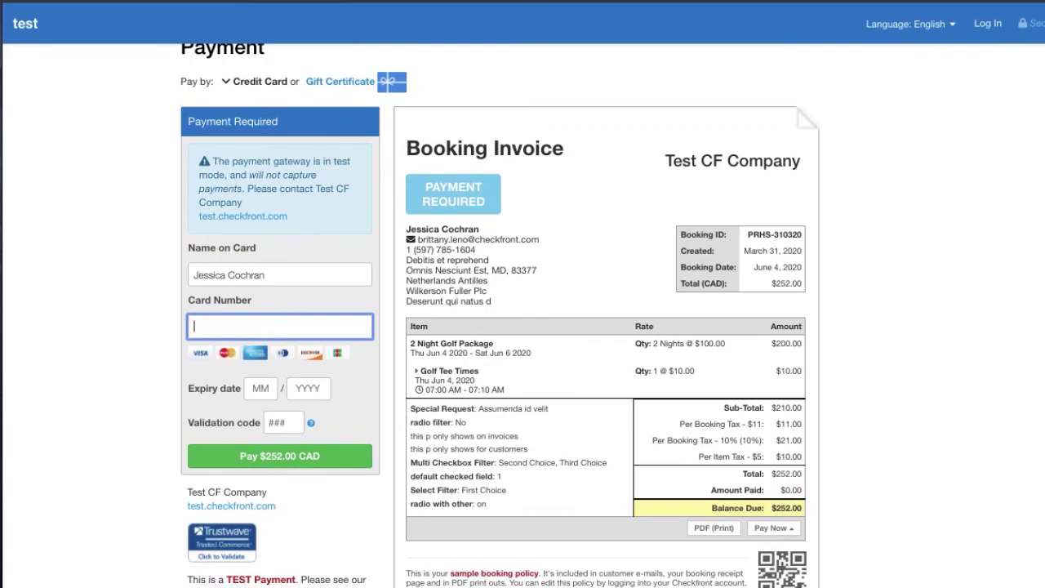
type("4111111111111")
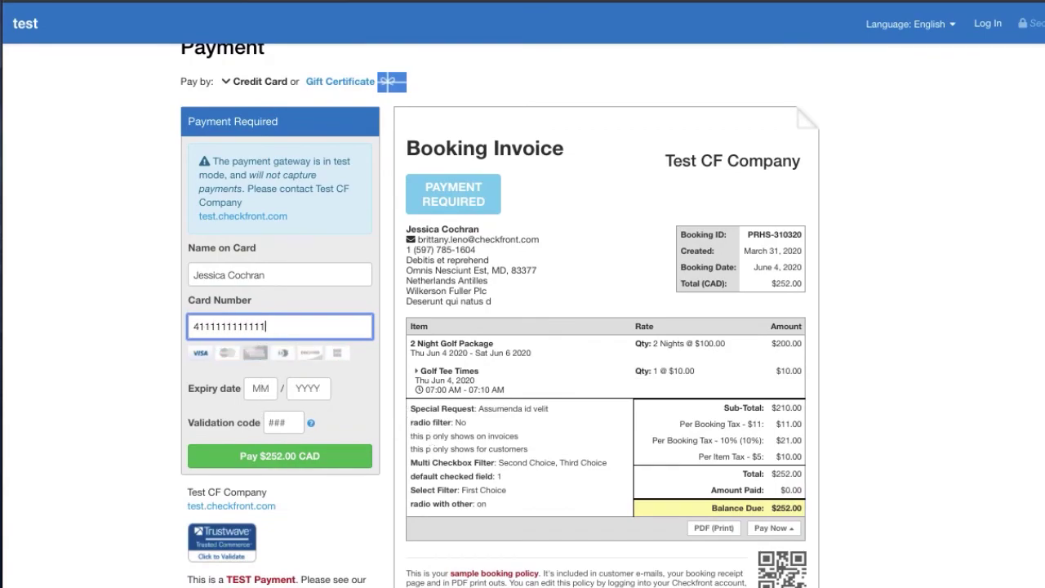
type("11122222")
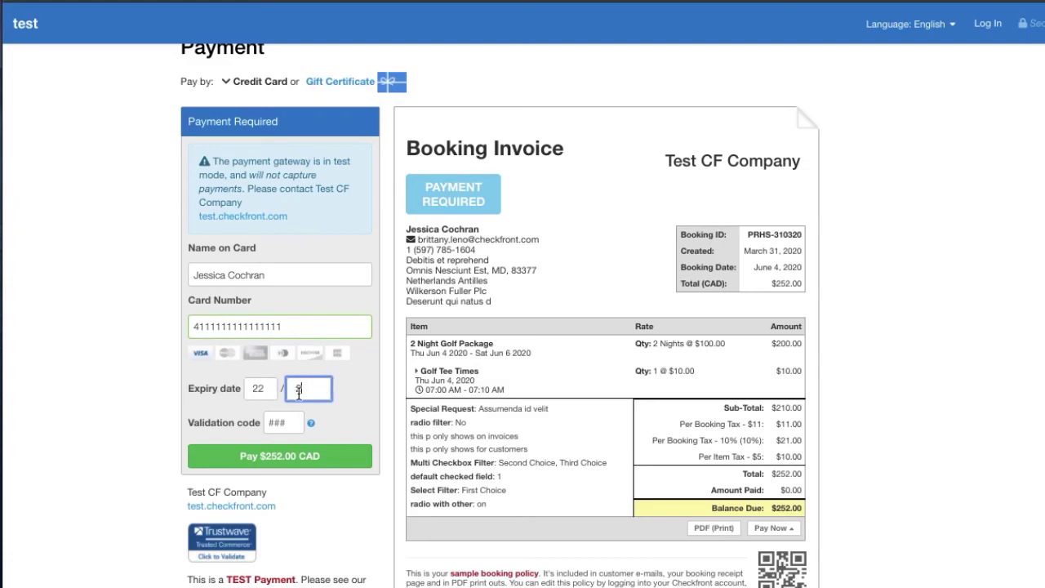
type("222")
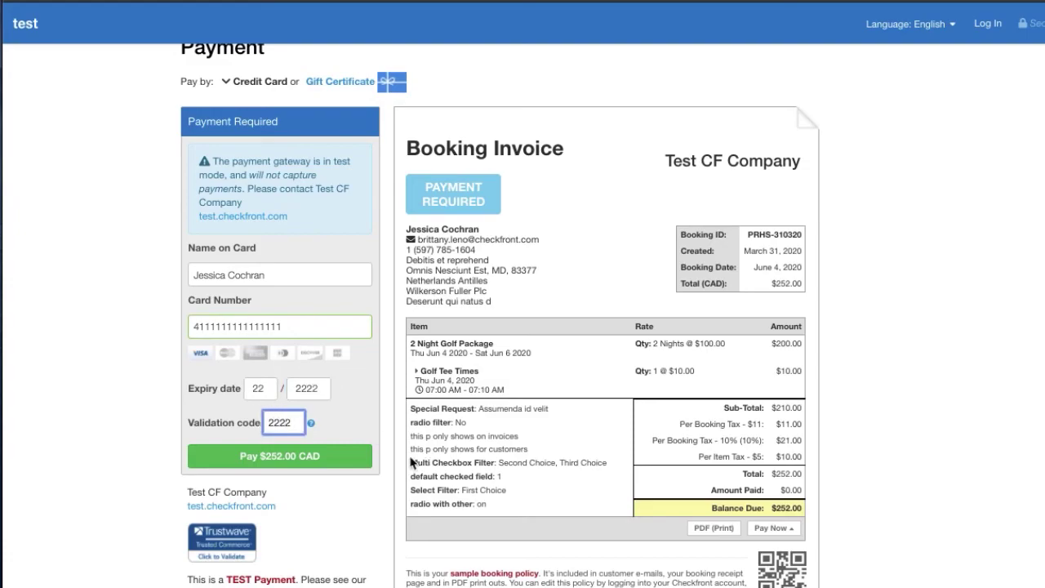
left_click(302, 461)
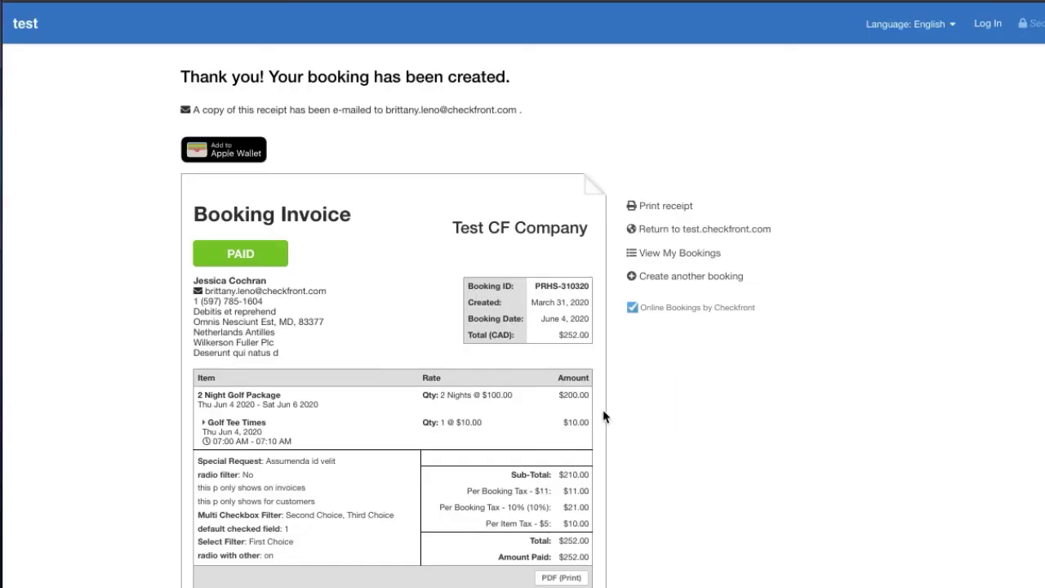
left_click(222, 253)
left_click(222, 254)
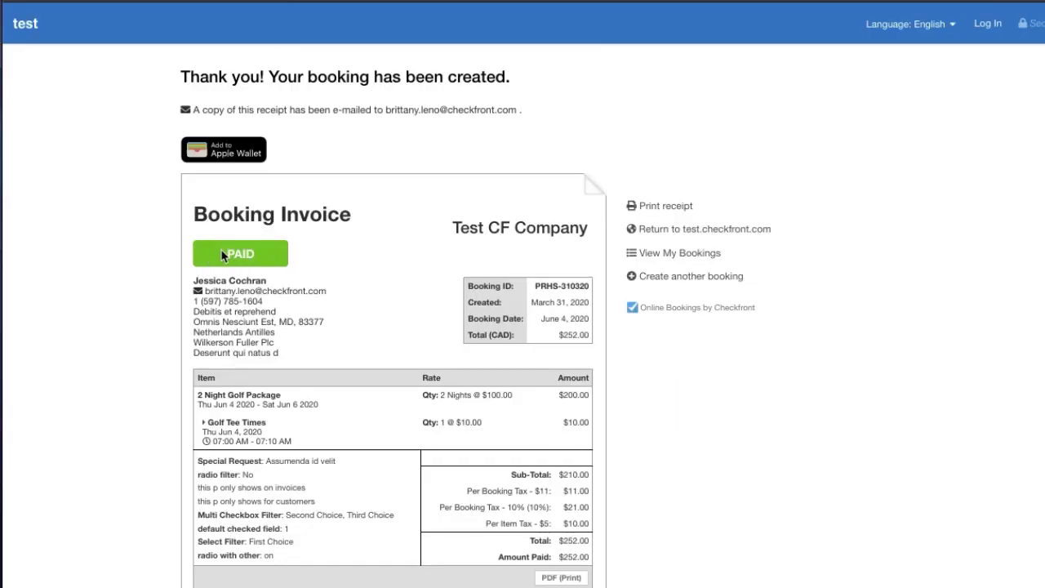